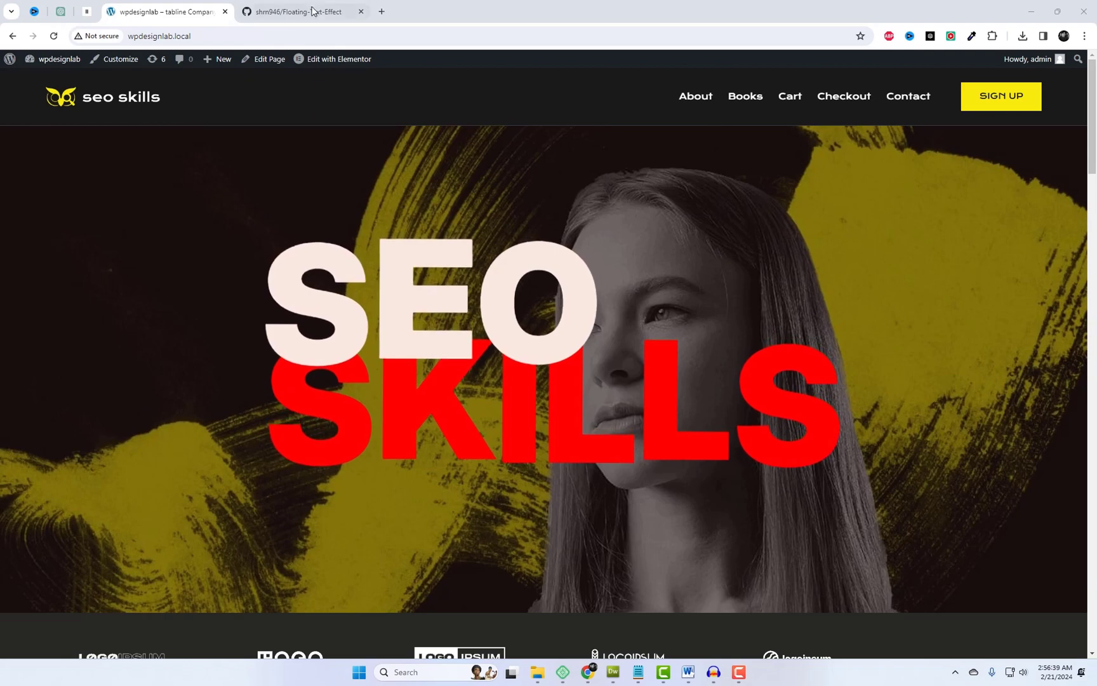
- Download the Floating-Text-Effect repository from GitHub as a ZIP archive and close the opened archive window
left_click(285, 12)
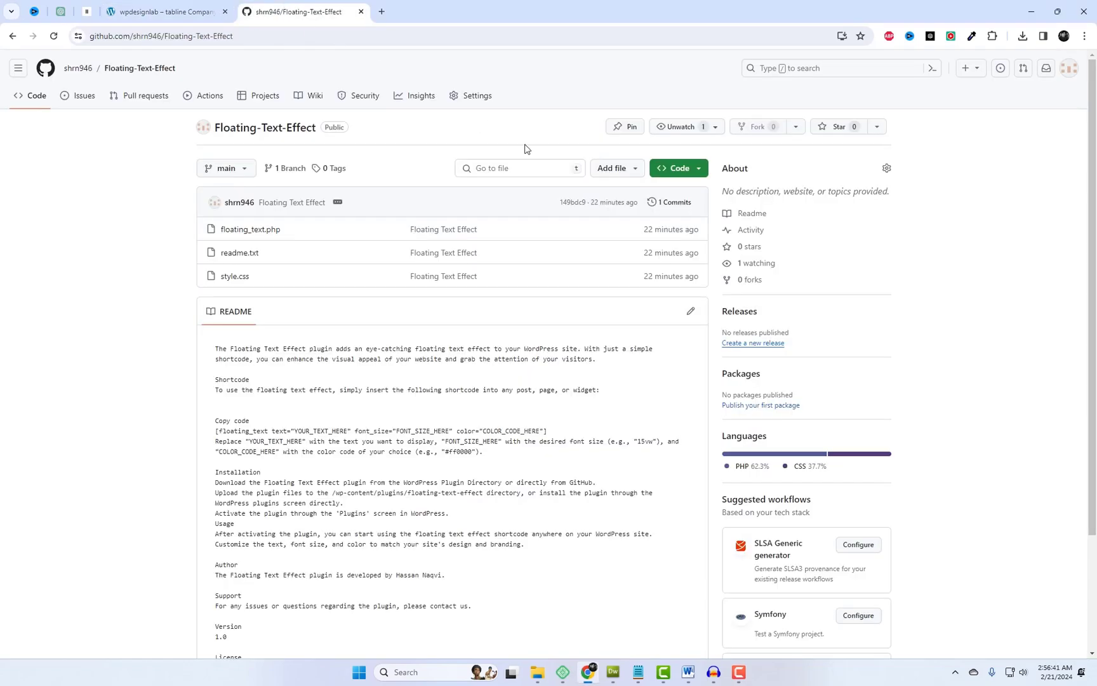
left_click(676, 169)
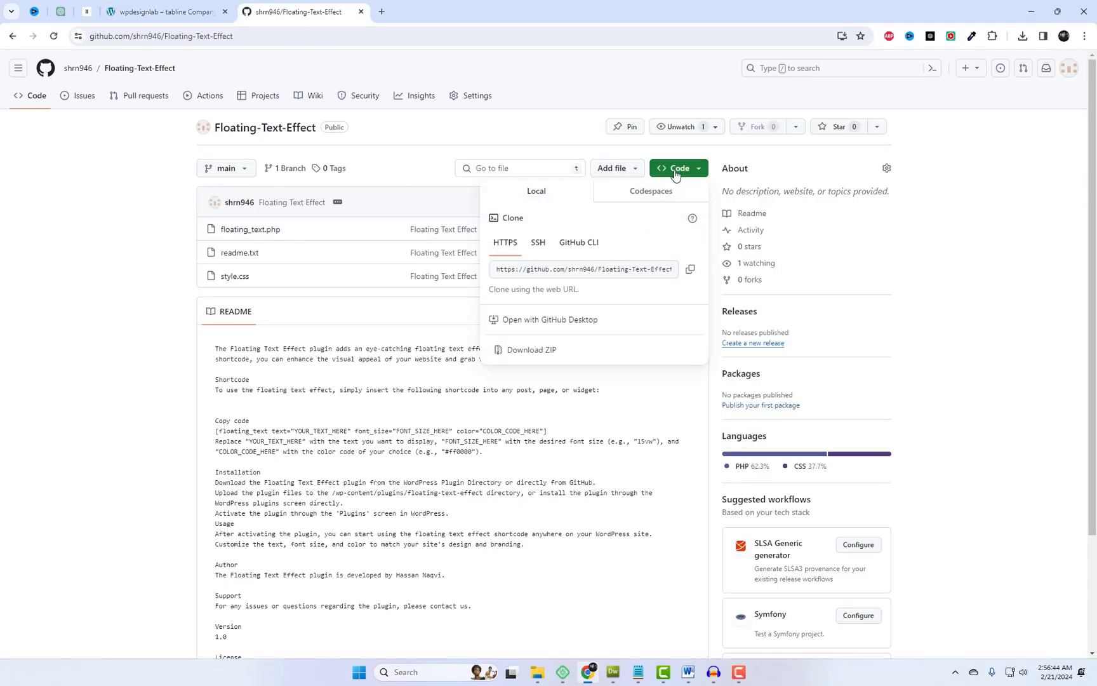
left_click(550, 357)
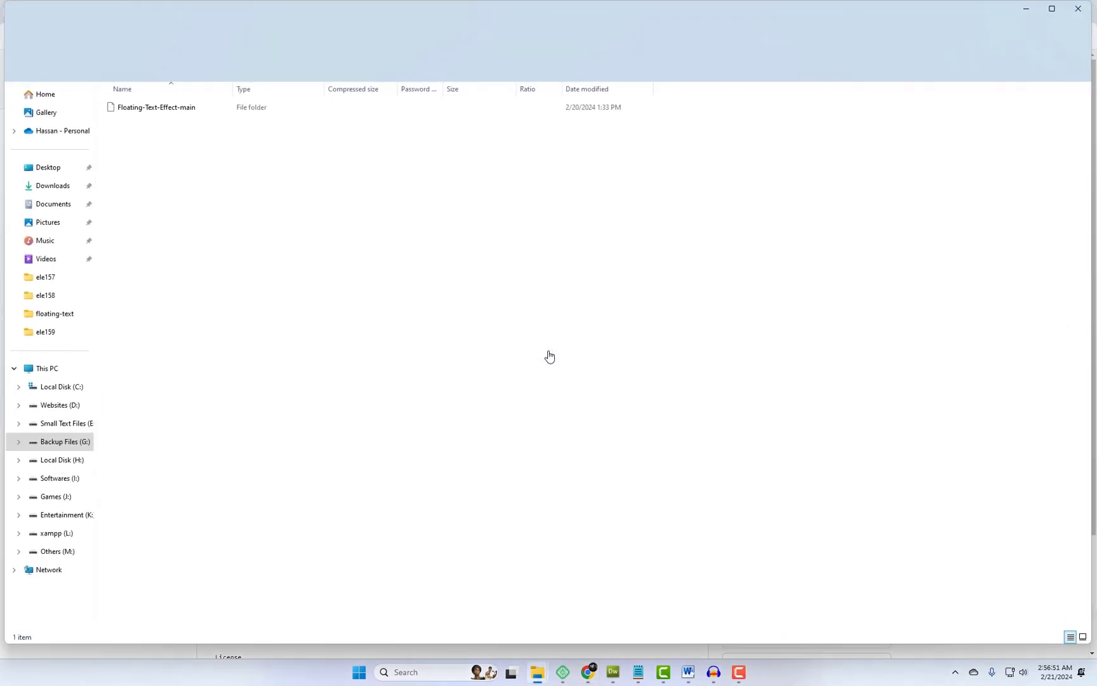
left_click(1077, 11)
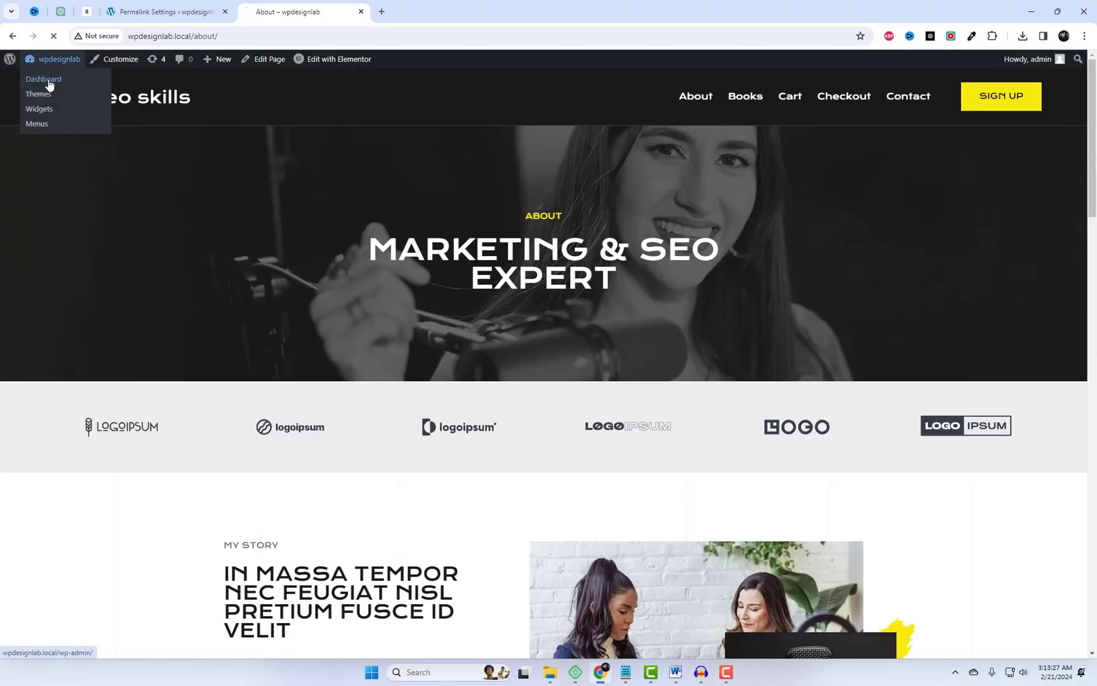
- Upload the Floating-Text-Effect-main ZIP as a new plugin in the WordPress admin, install it and activate it
left_click(49, 84)
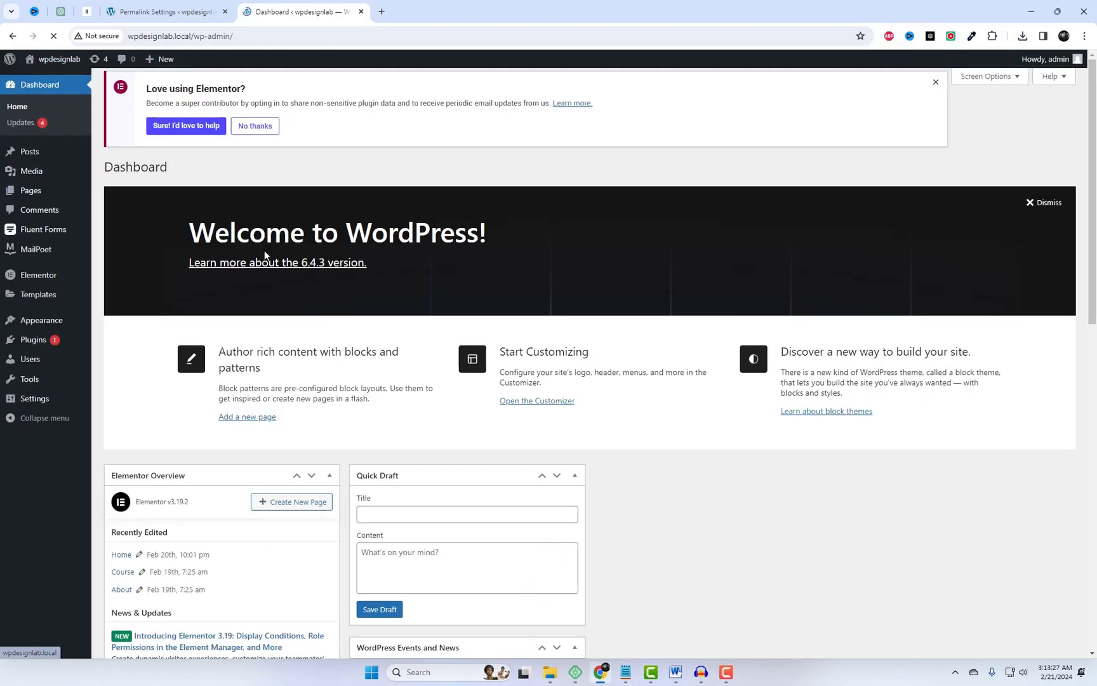
mouse_move(42, 338)
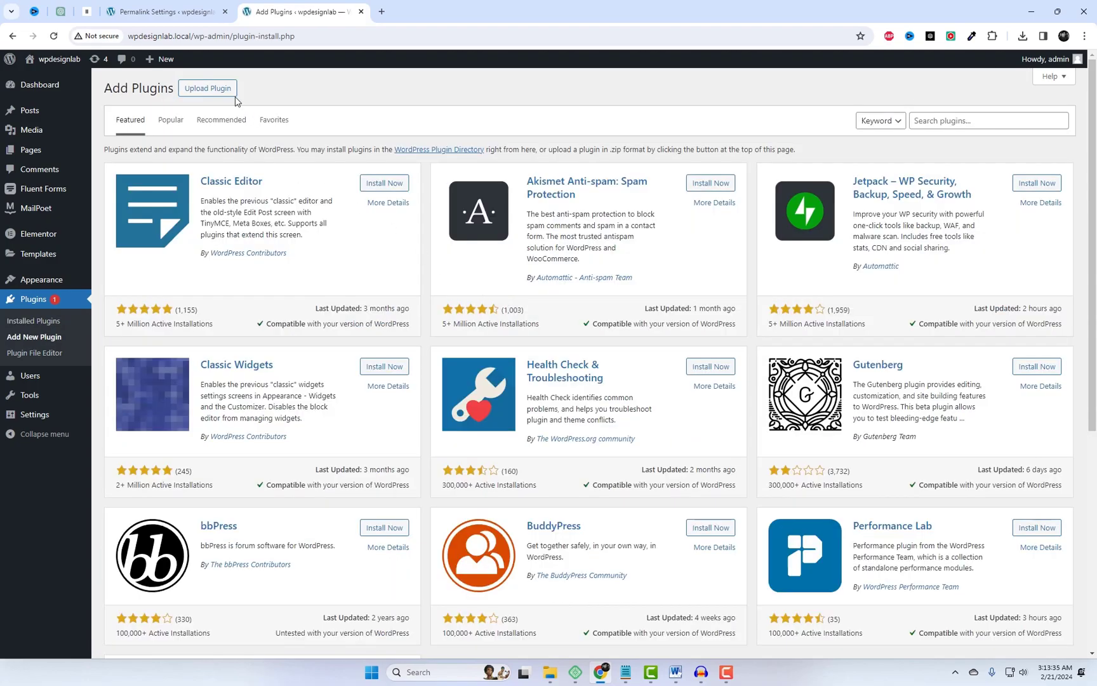
left_click(222, 93)
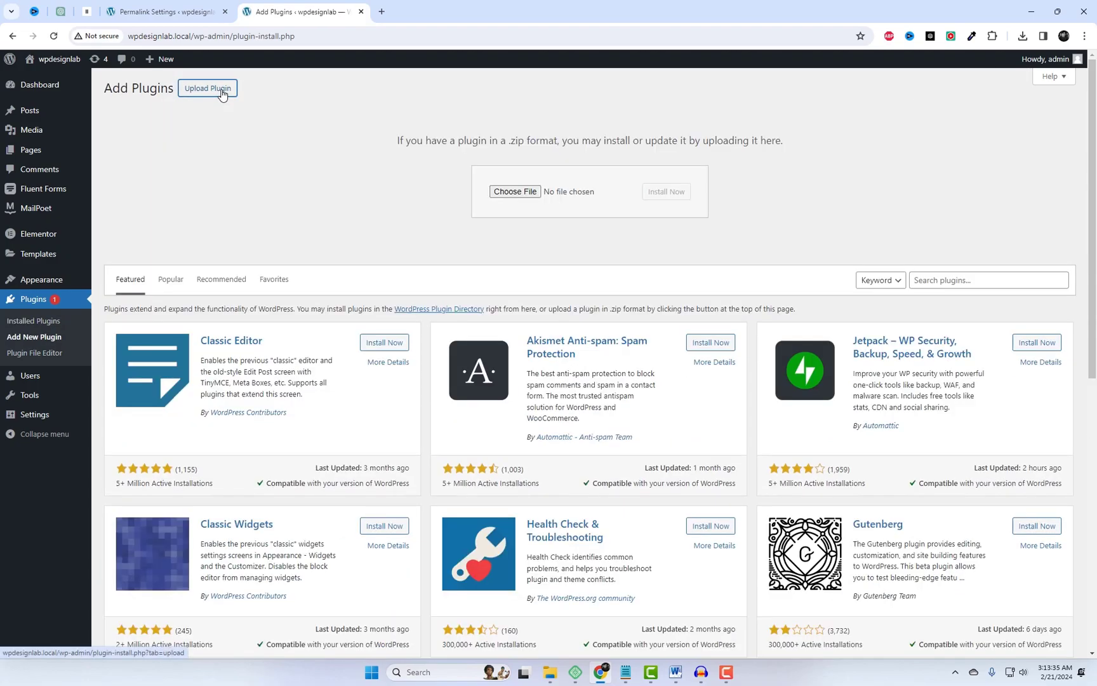
left_click(514, 192)
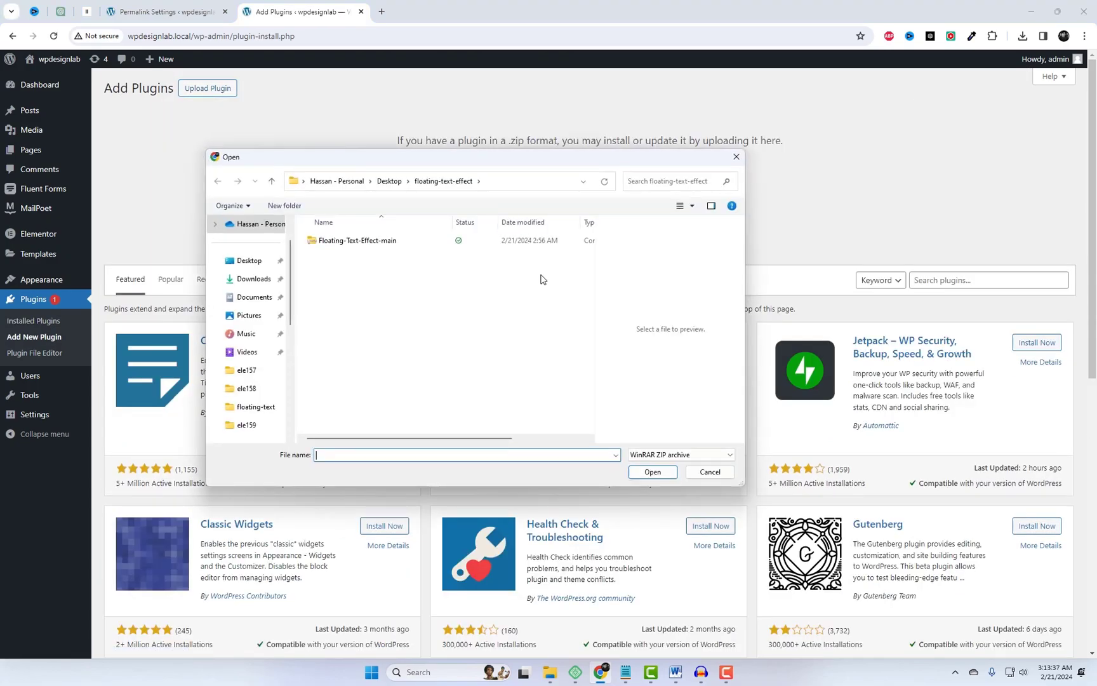
left_click(371, 245)
left_click(653, 472)
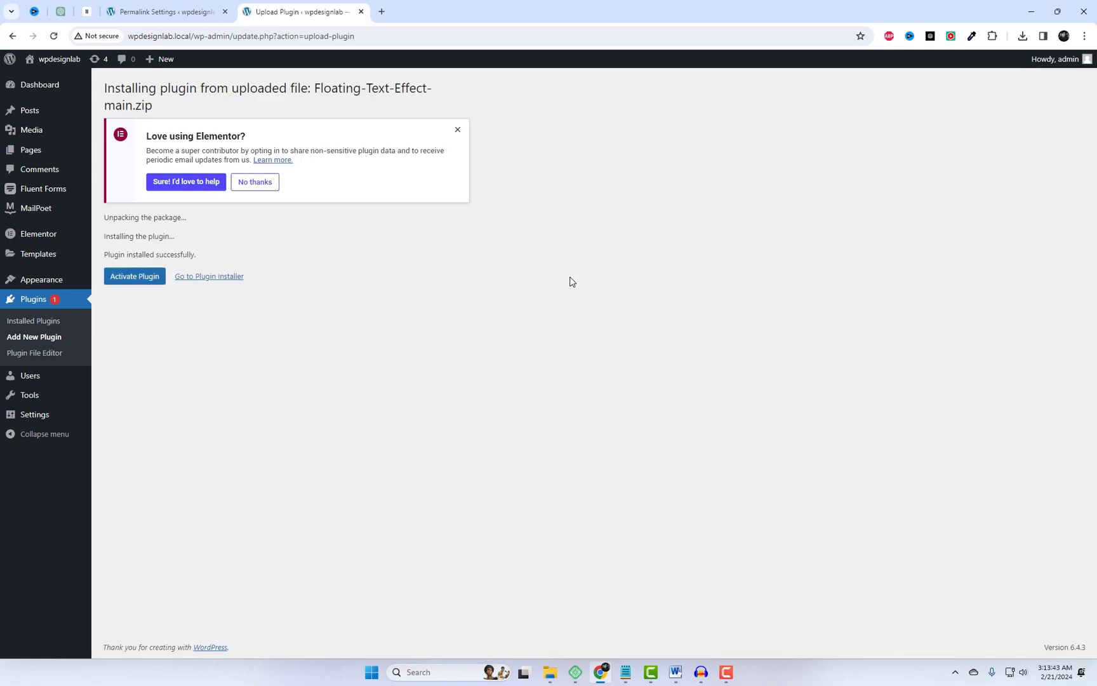
left_click(132, 282)
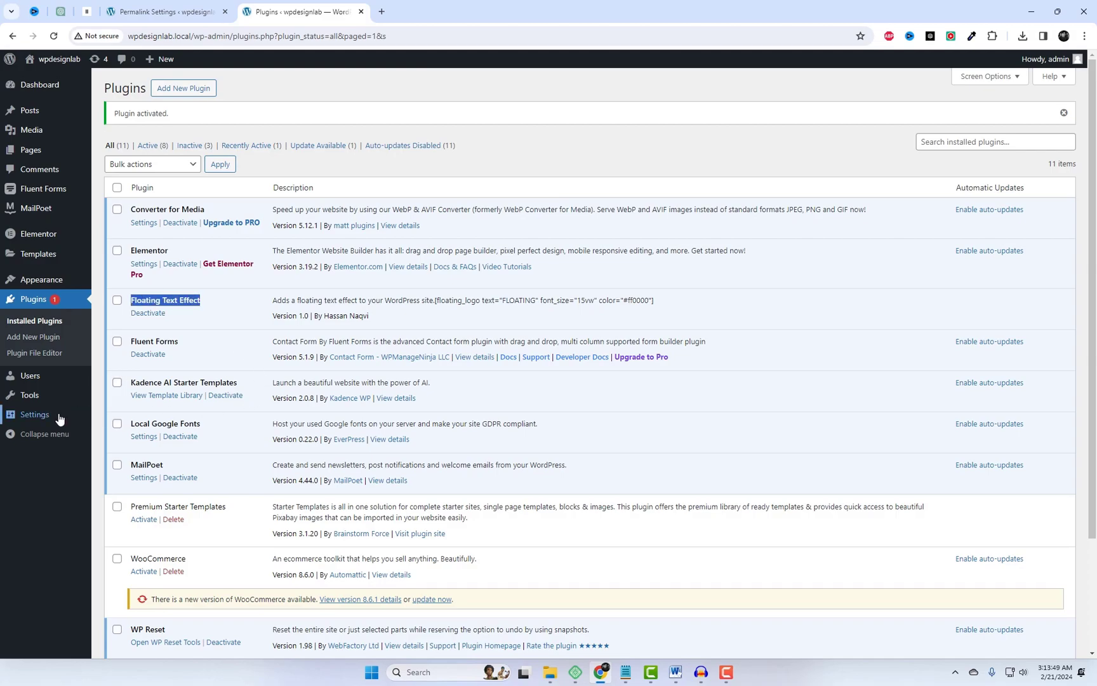
- Open the Floating Text Effect plugin's settings page and copy its floating_text shortcode template
mouse_move(59, 419)
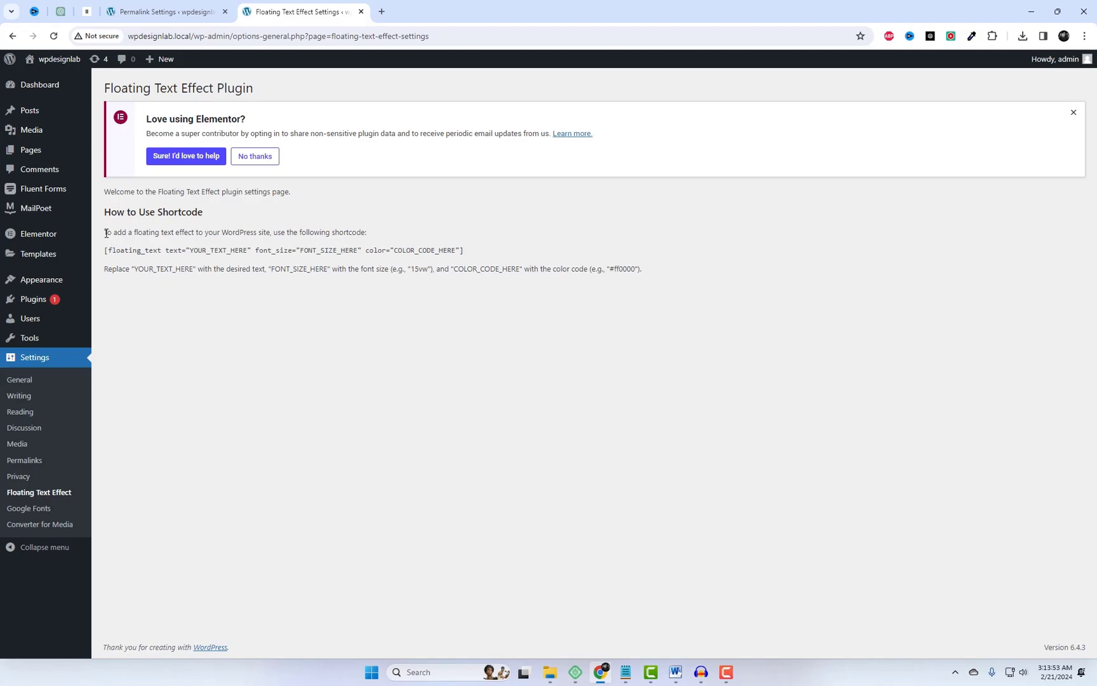
left_click(238, 236)
right_click(444, 250)
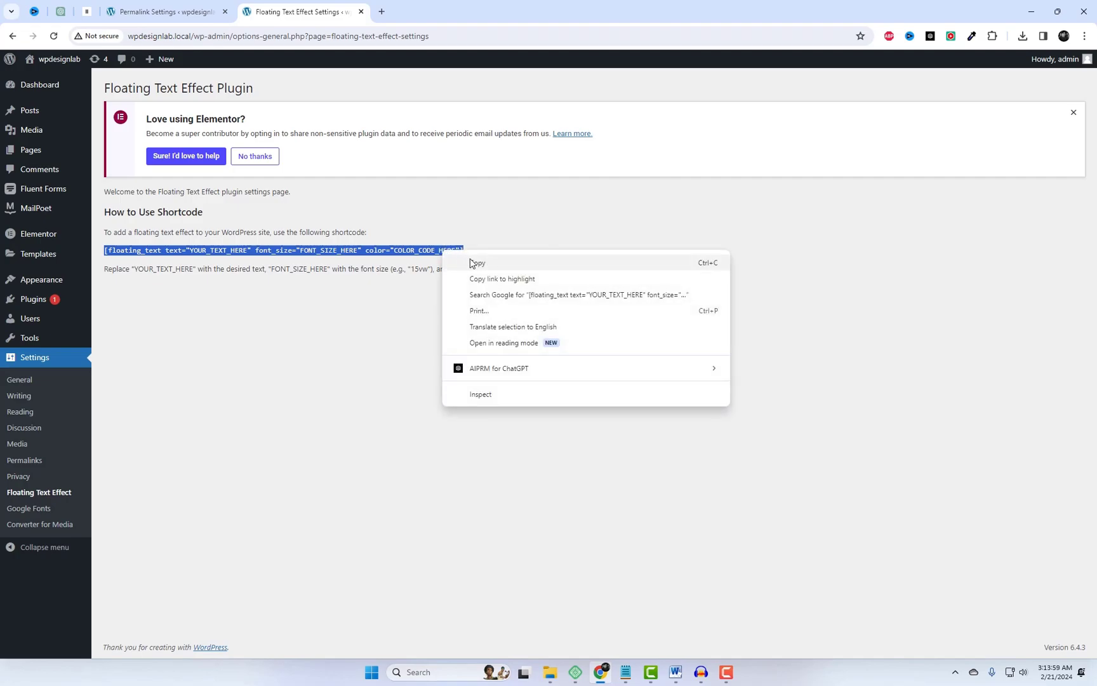
left_click(478, 263)
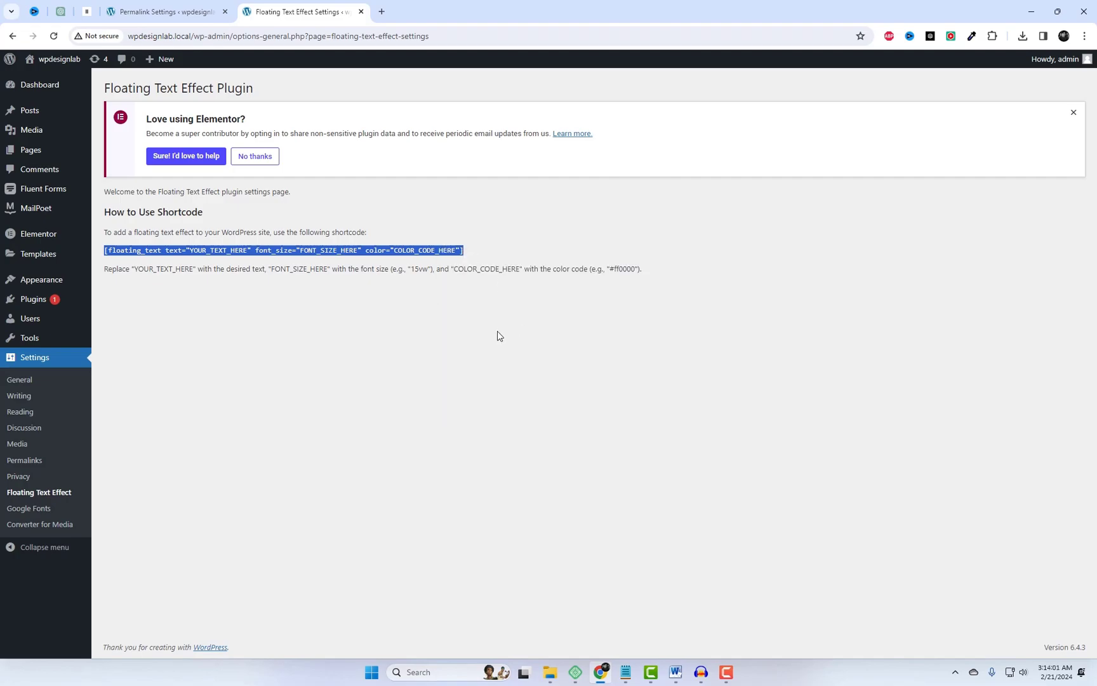
left_click(463, 315)
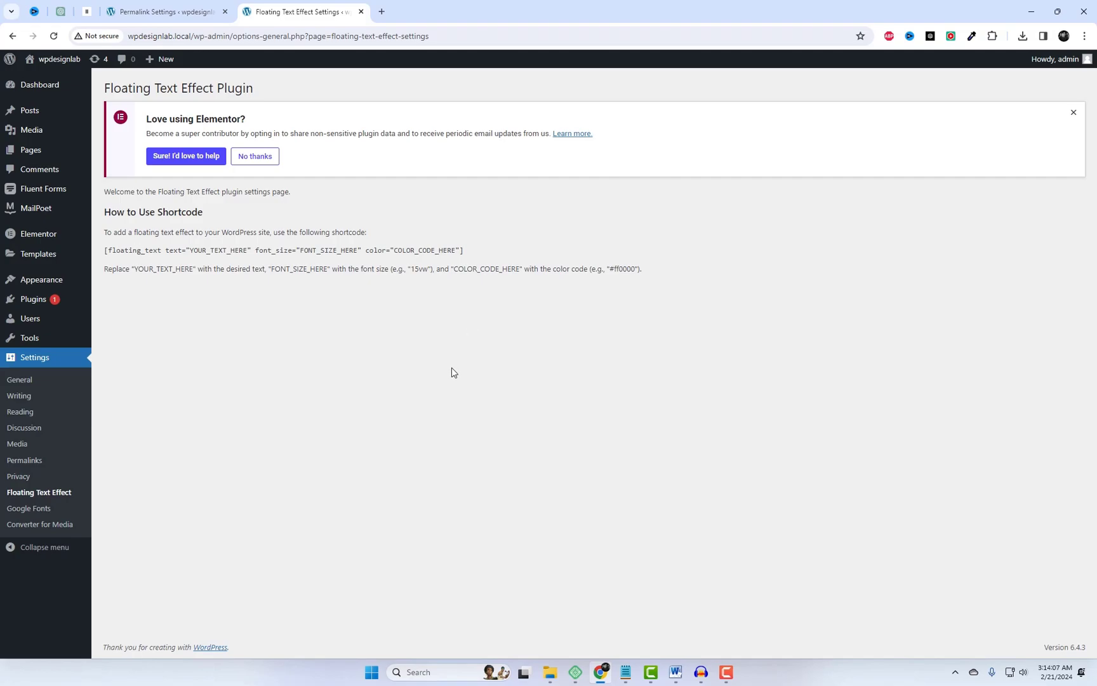
- Examine the details of the active Kadence theme among the installed themes, and look at the Elementor and plugin entries
mouse_move(63, 288)
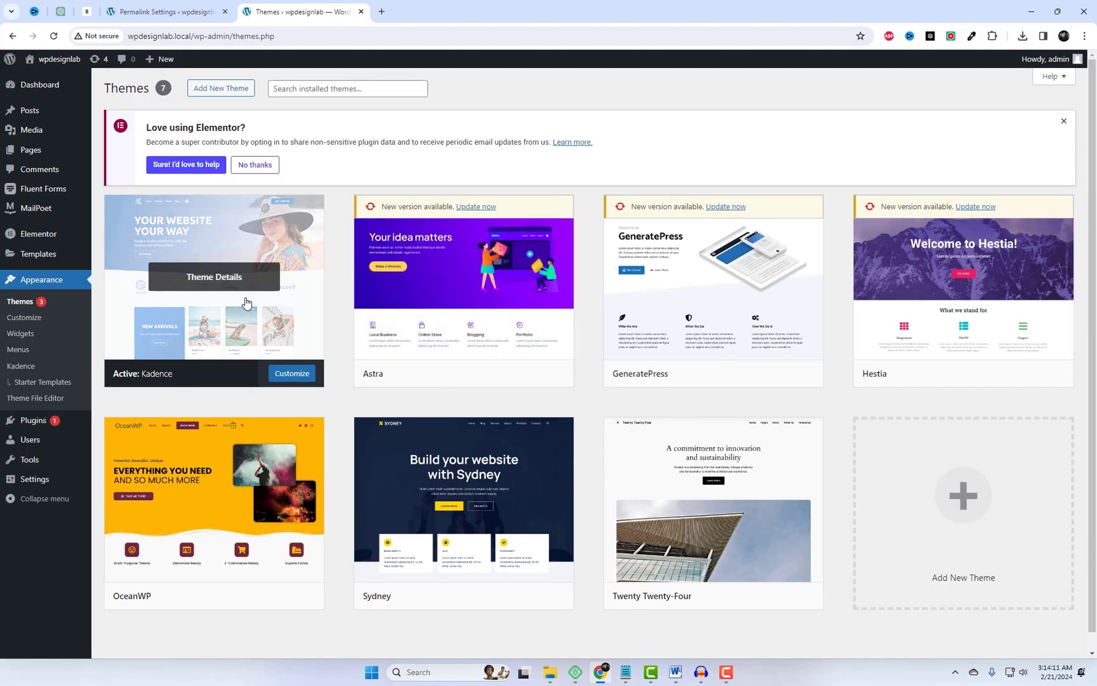
left_click(249, 310)
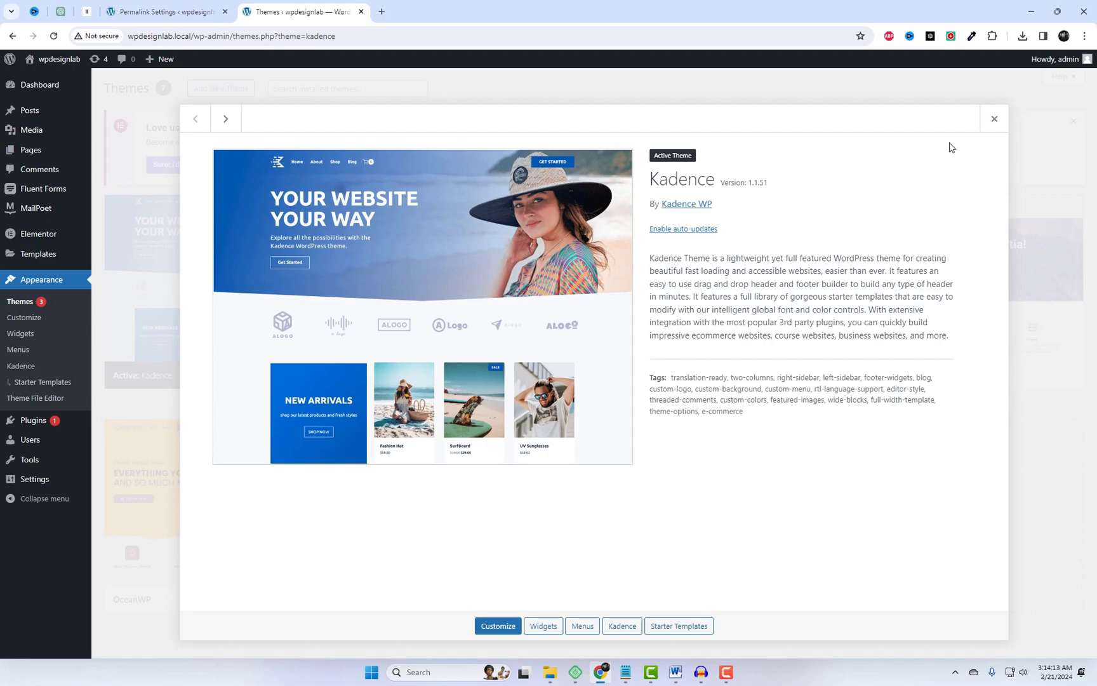
left_click(995, 122)
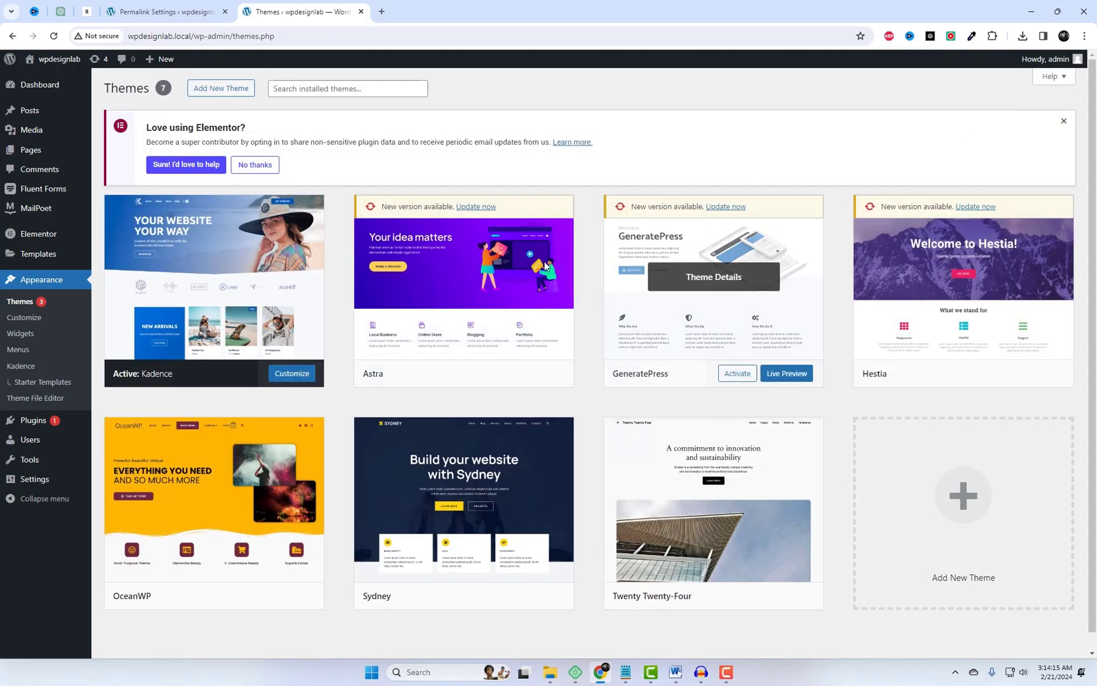
mouse_move(40, 235)
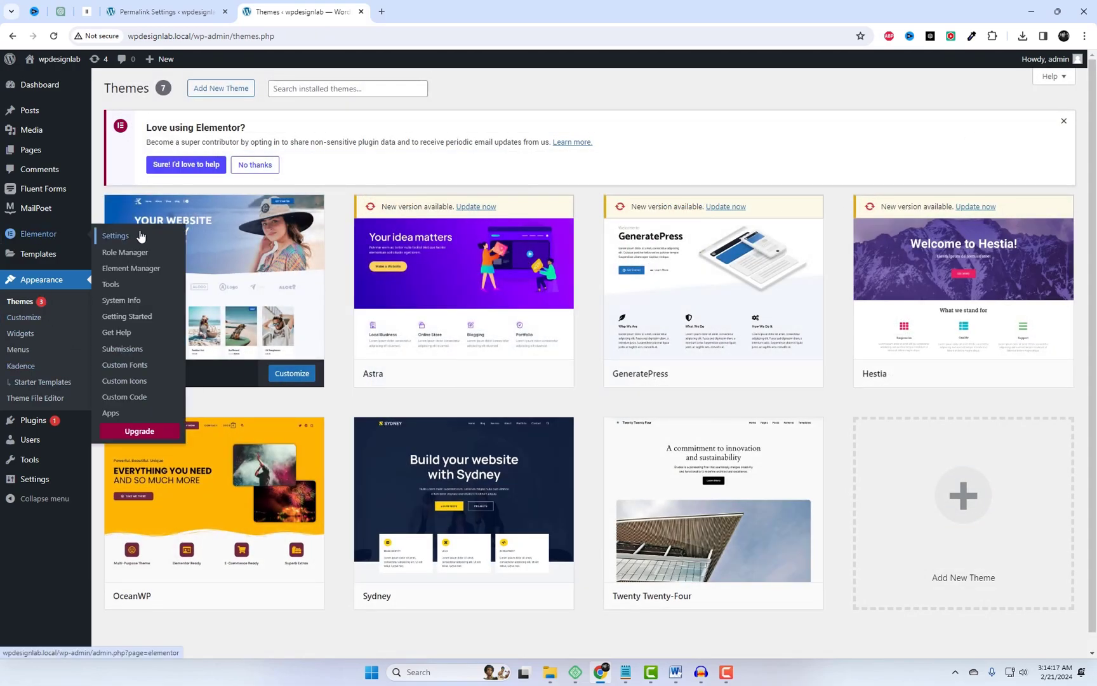
mouse_move(106, 423)
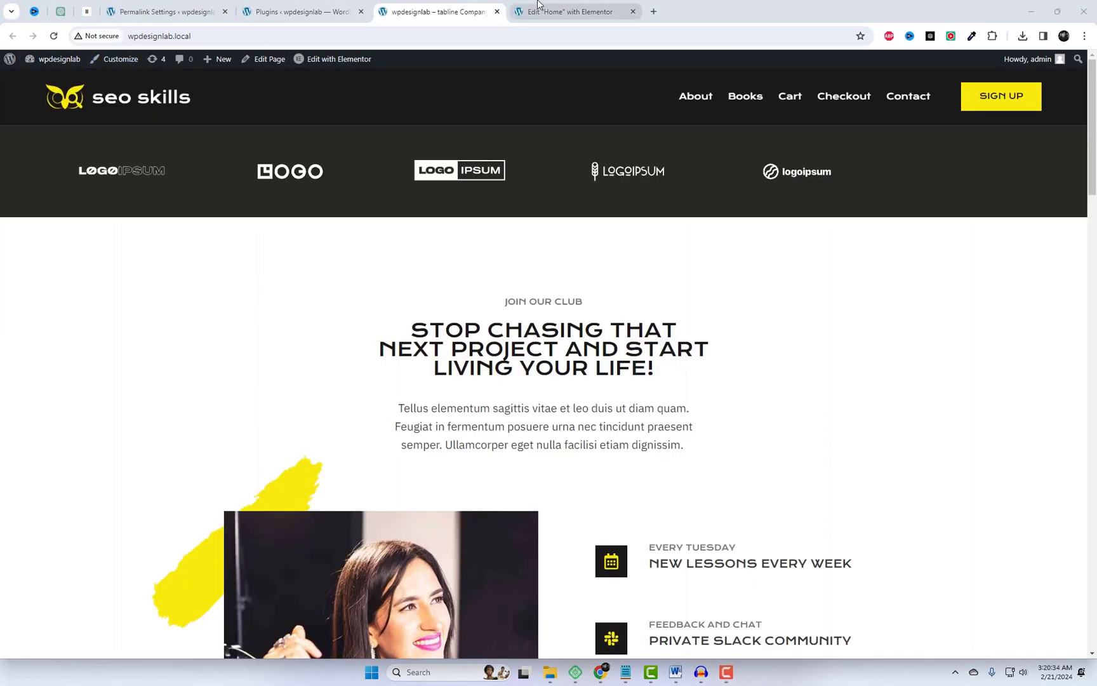
- In the Home page's Elementor editor, add a single-column container above the logo strip and set its content width to Full Width
left_click(544, 5)
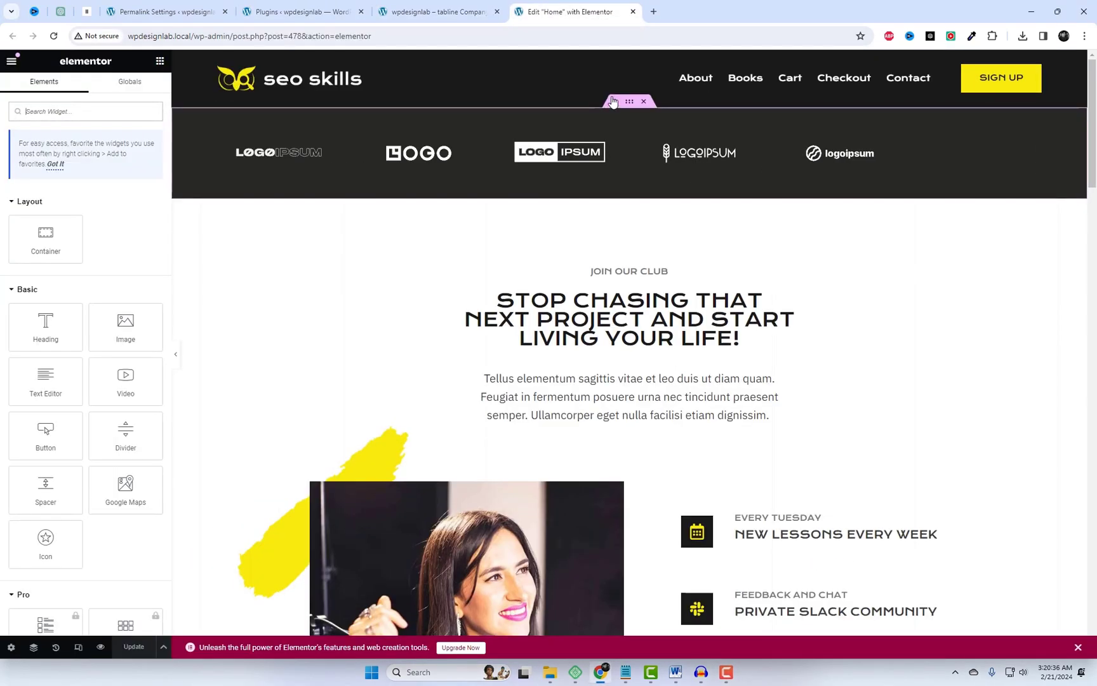
left_click(608, 100)
left_click(603, 158)
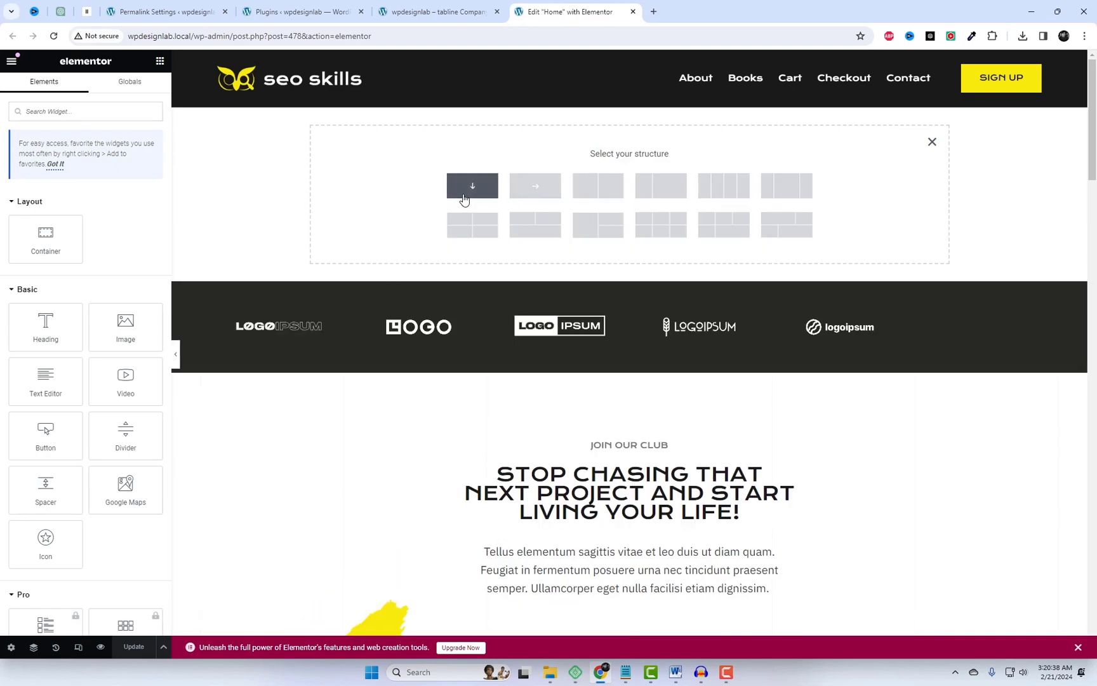
left_click(464, 199)
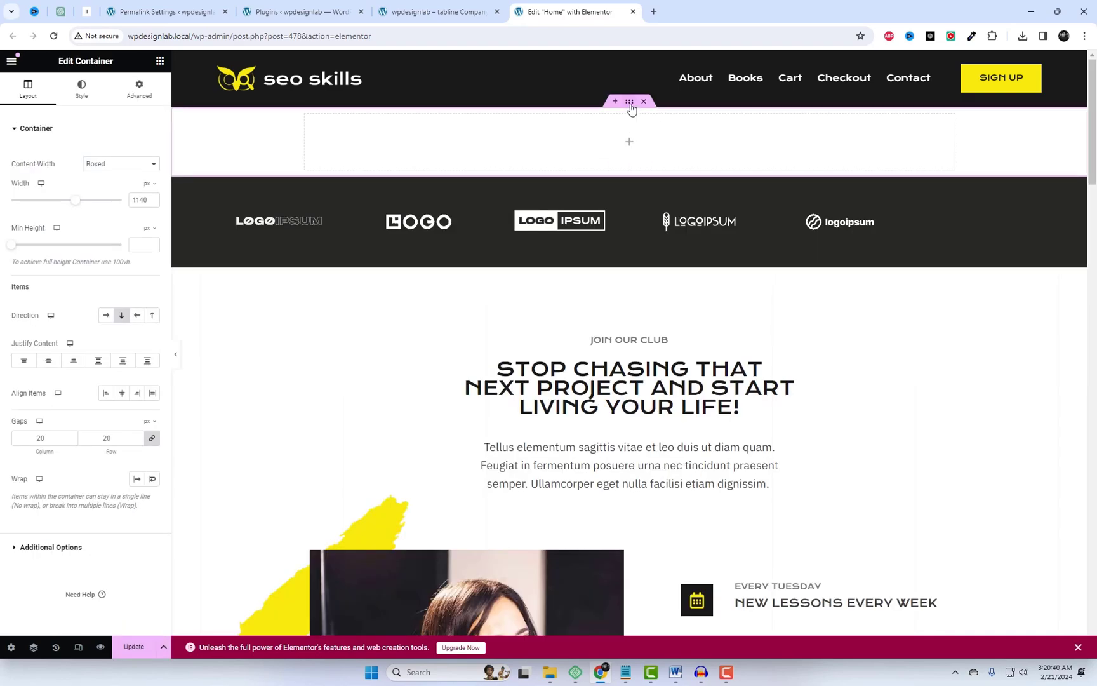
left_click(127, 165)
left_click(118, 184)
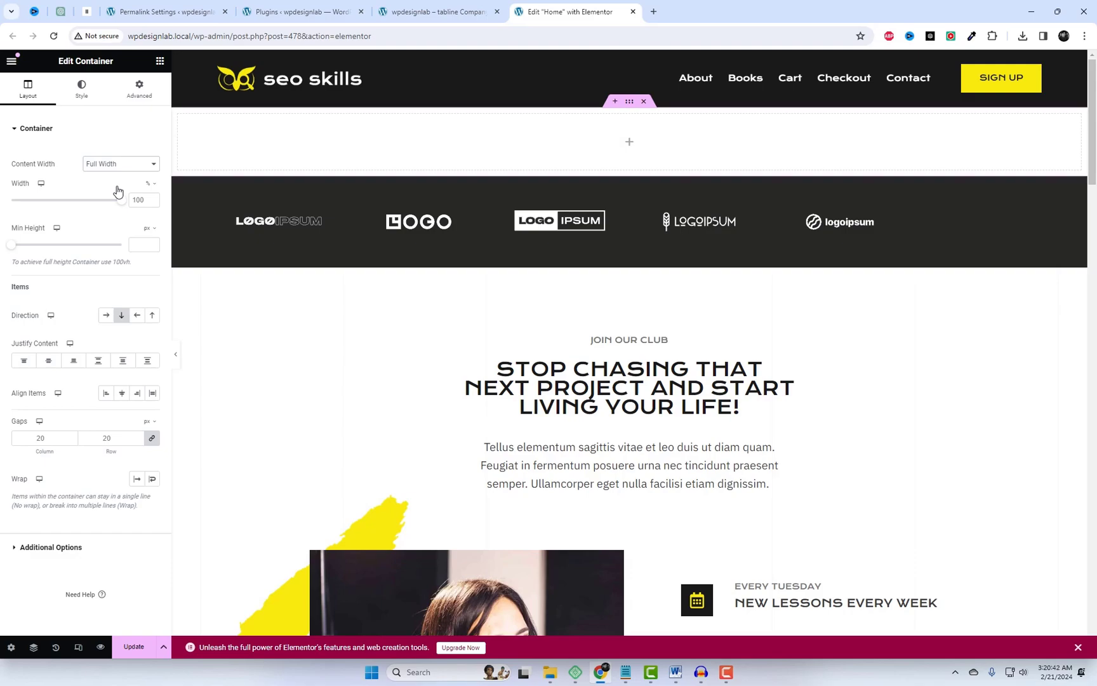
left_click(630, 143)
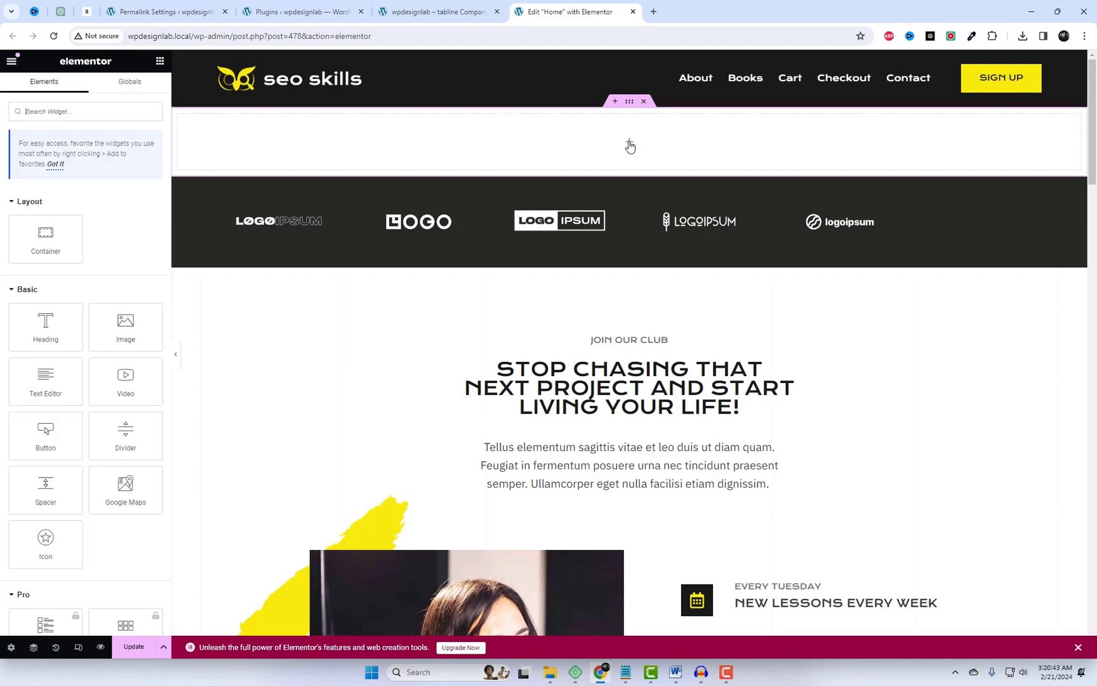
- Give the new container the podcast101.jpg image as a classic background and set its minimum height to 692 px
left_click(629, 103)
left_click(82, 93)
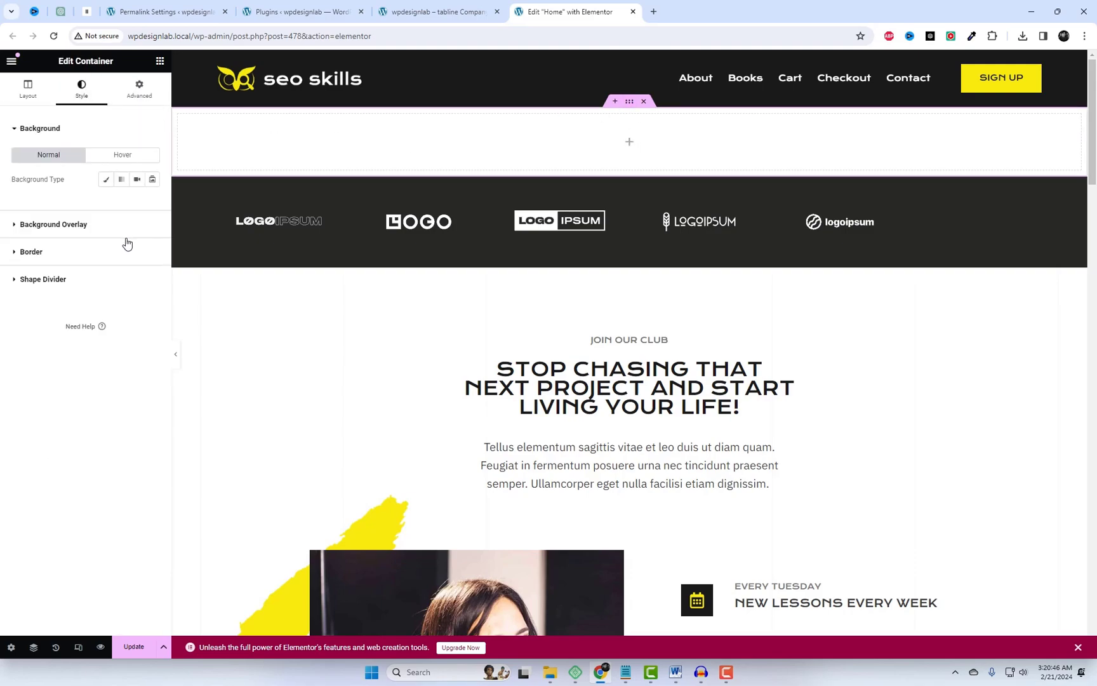
left_click(110, 184)
left_click(117, 284)
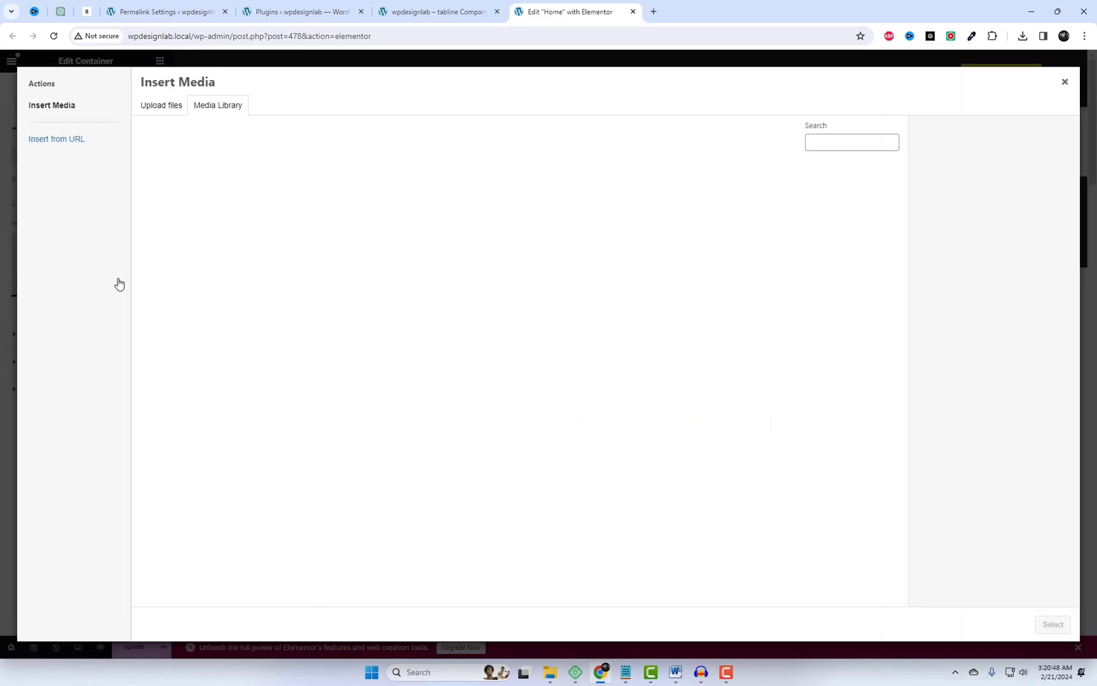
left_click(602, 463)
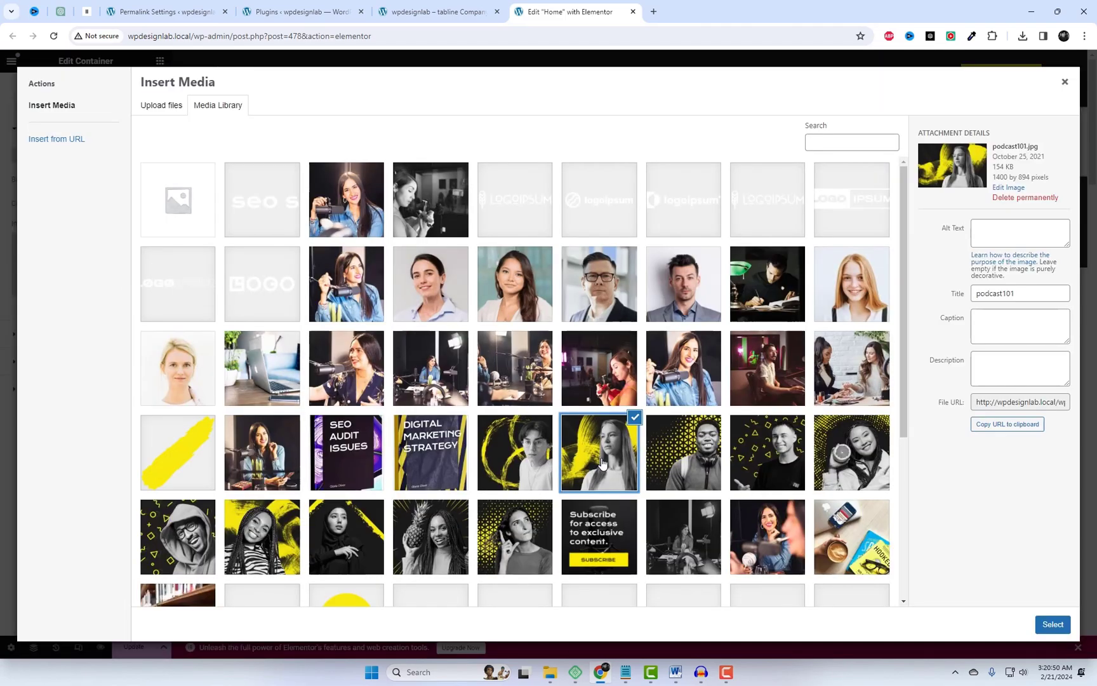
left_click(1052, 625)
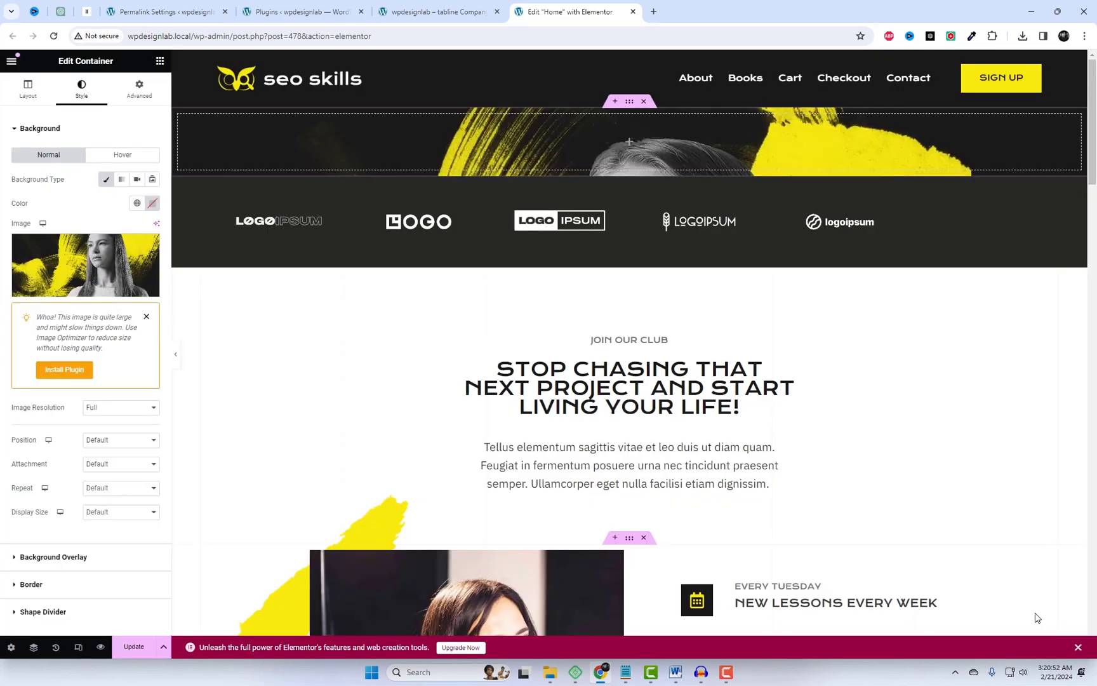
left_click(22, 91)
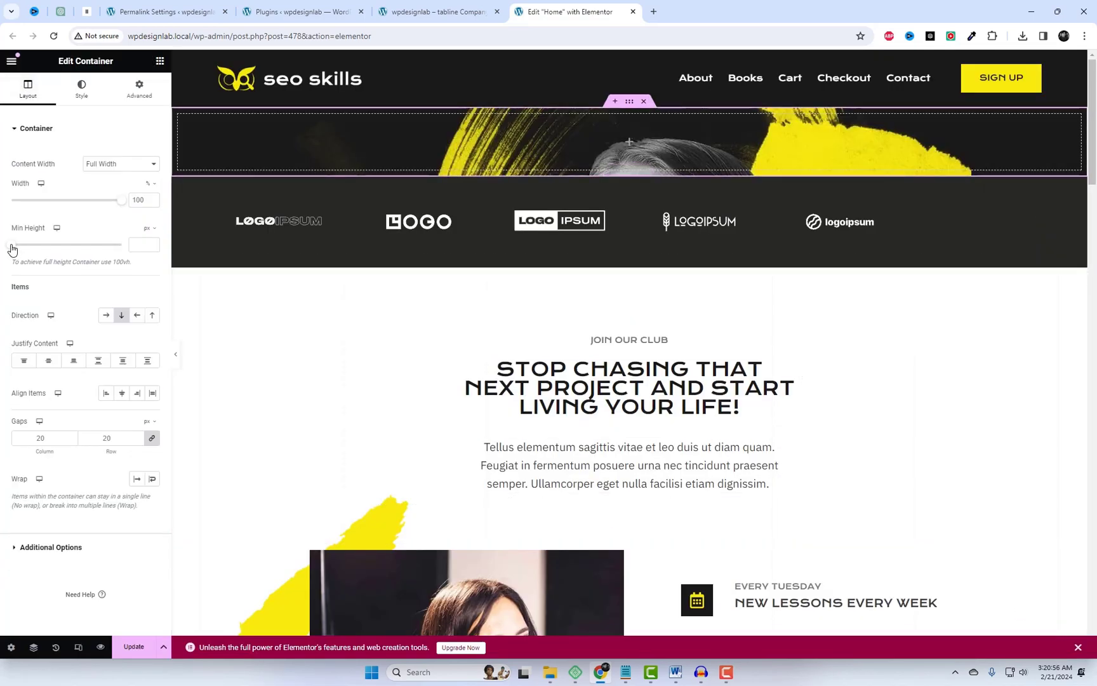
left_click_drag(12, 246, 64, 253)
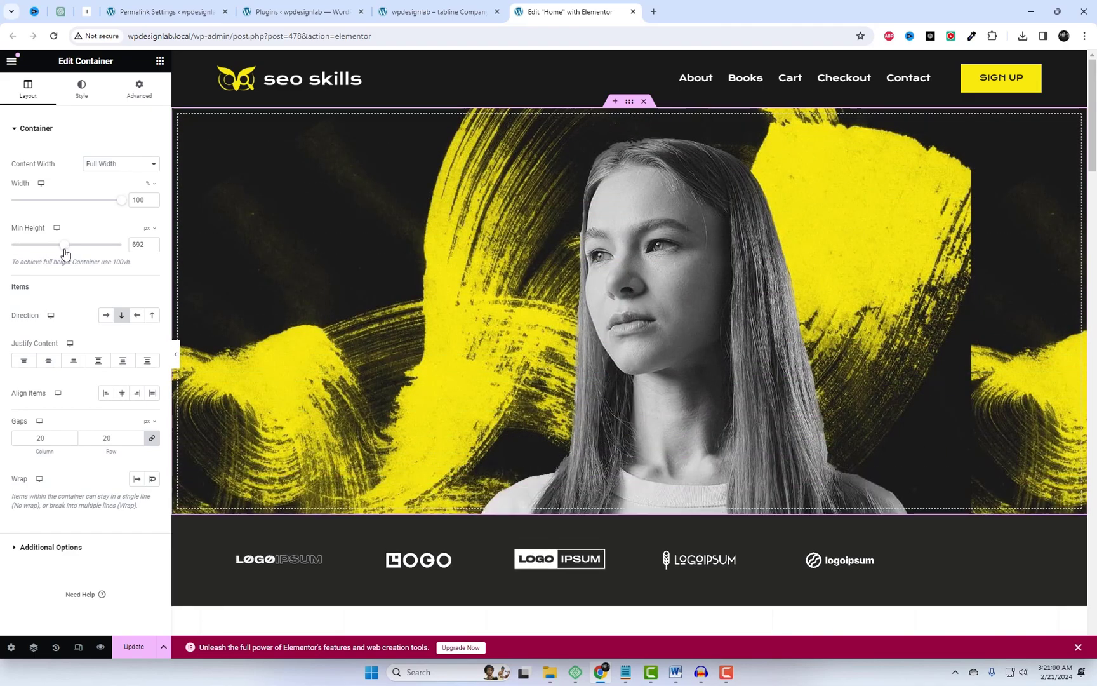
- Add a Shortcode widget to the container containing [floating_logo text="FLOATING" font_size="15vw" color="#ff0000"], and widen the editing panel
key("Escape")
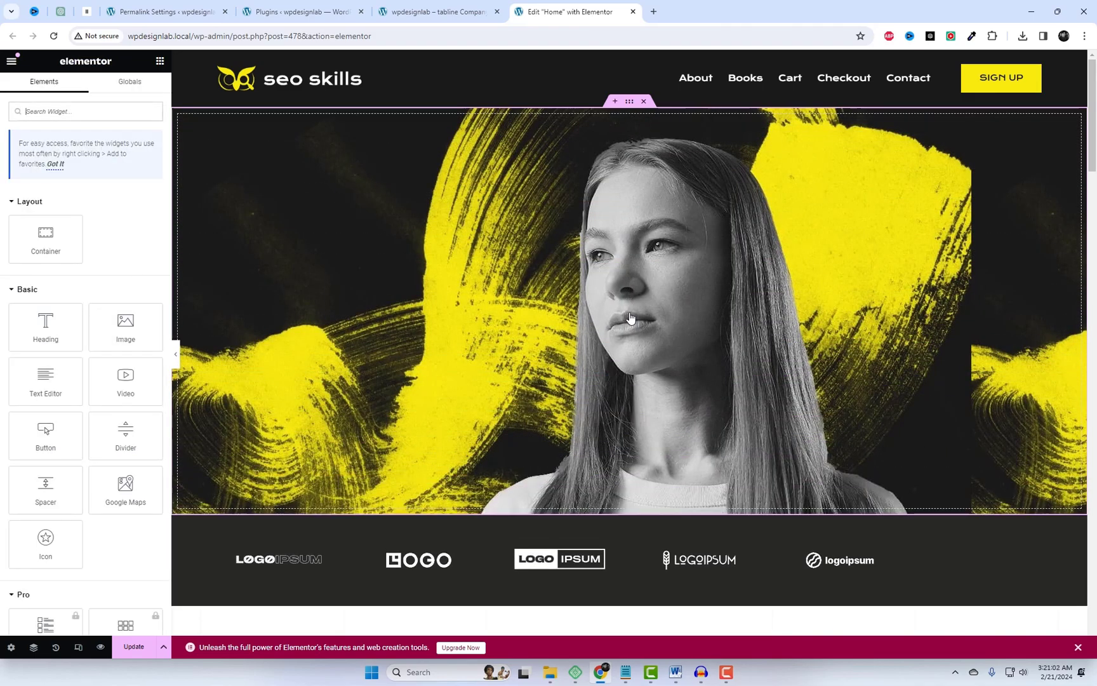
type("shor")
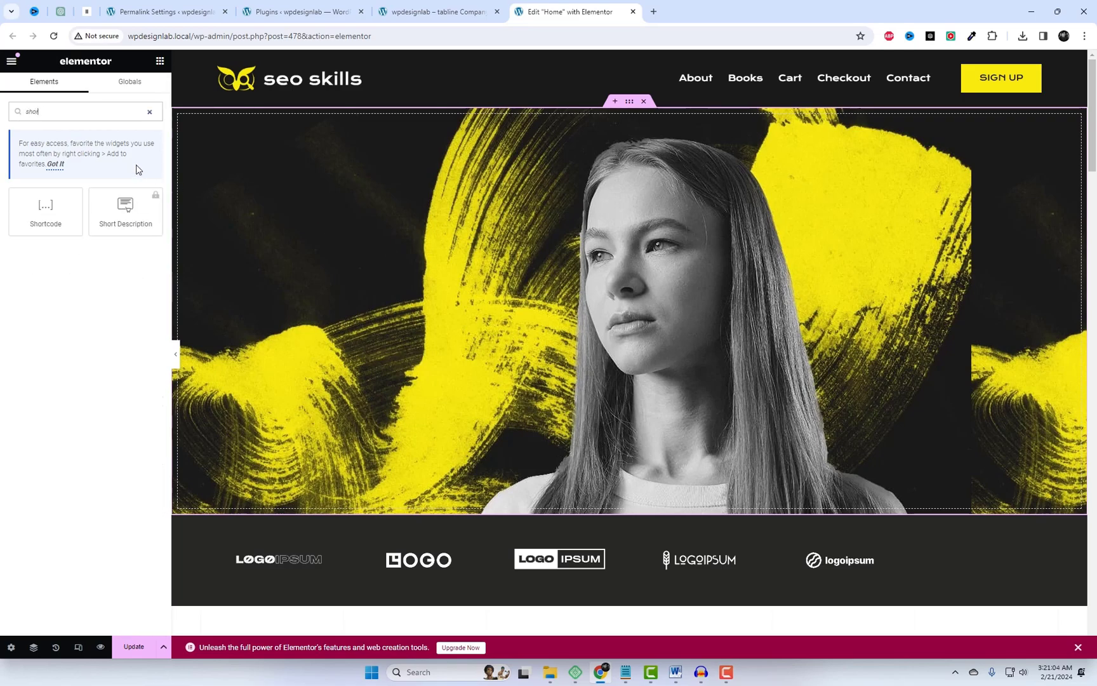
left_click_drag(71, 210, 559, 320)
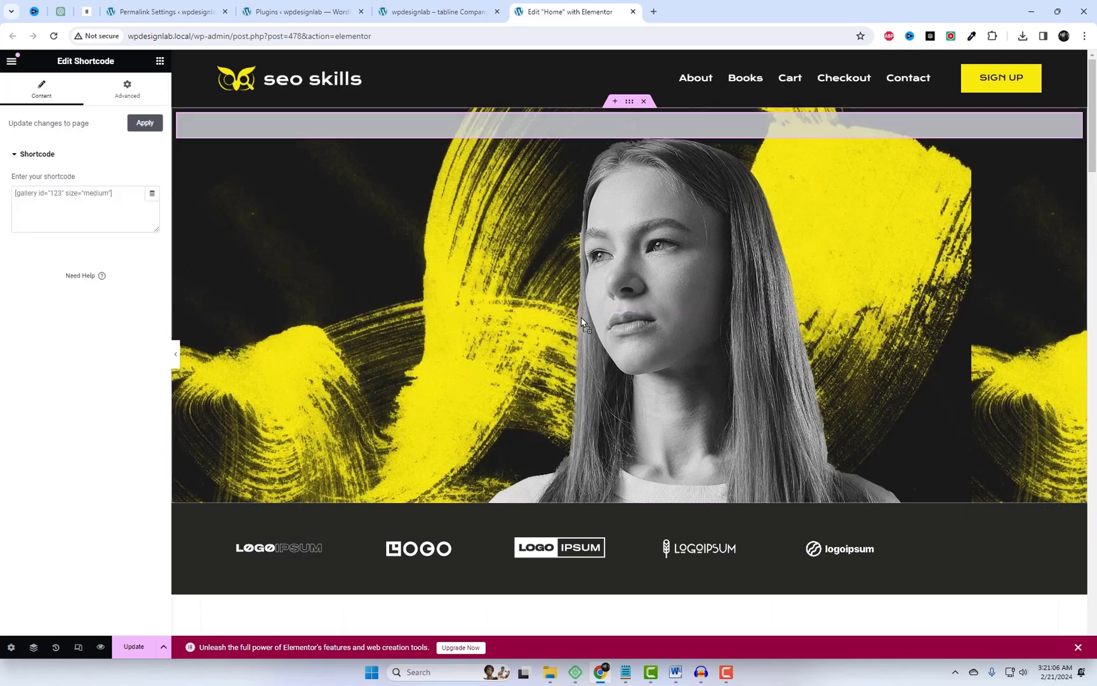
left_click(84, 195)
type("[floating_logo text=\"FLOATING\" font_size=\"15vw\" color=\"#ff0000\"]")
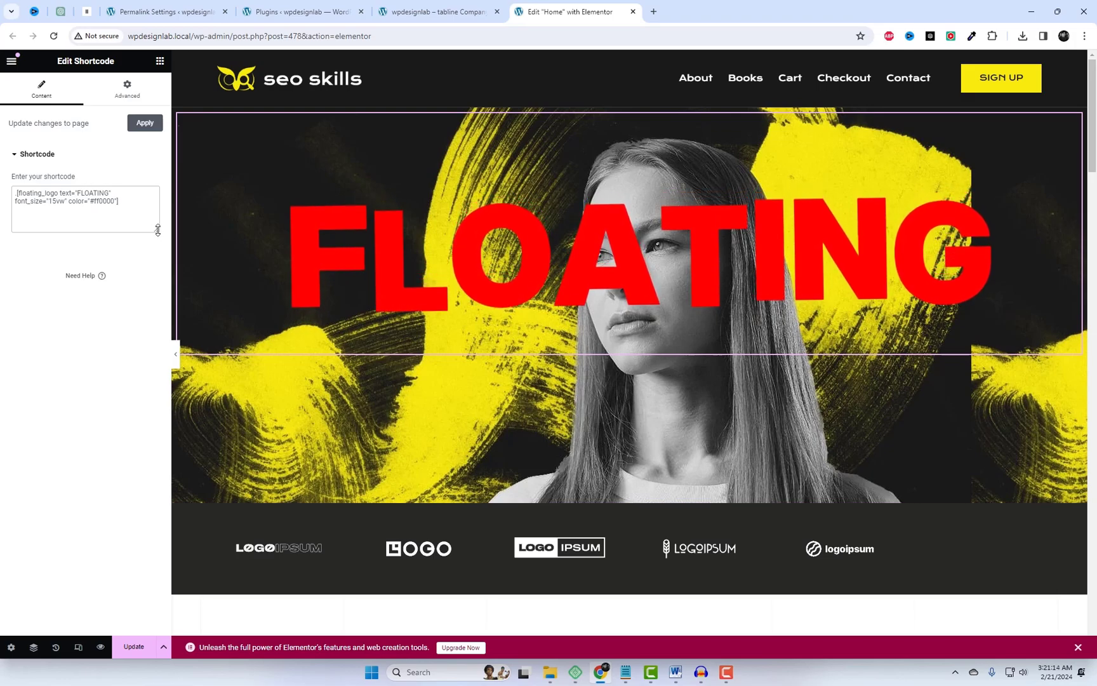
left_click_drag(170, 269, 274, 269)
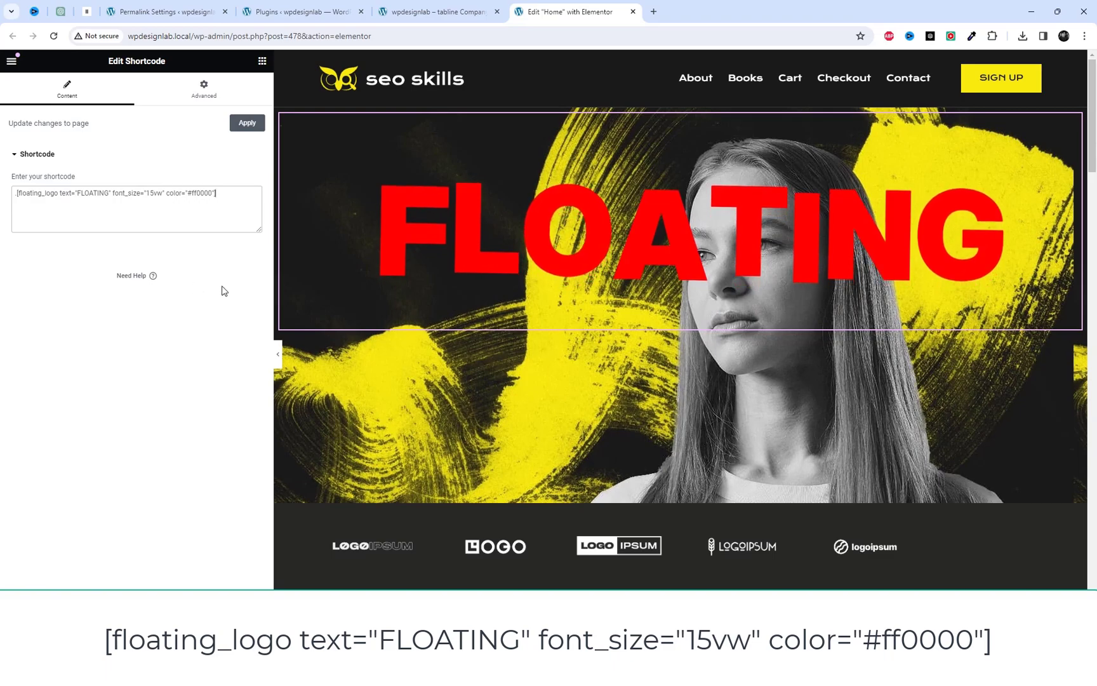
- Add a second Shortcode widget above the first one in the hero container, containing [floating_logo text="FLOATING" font_size="15vw" color="#ff0000"]
left_click(12, 61)
left_click(12, 68)
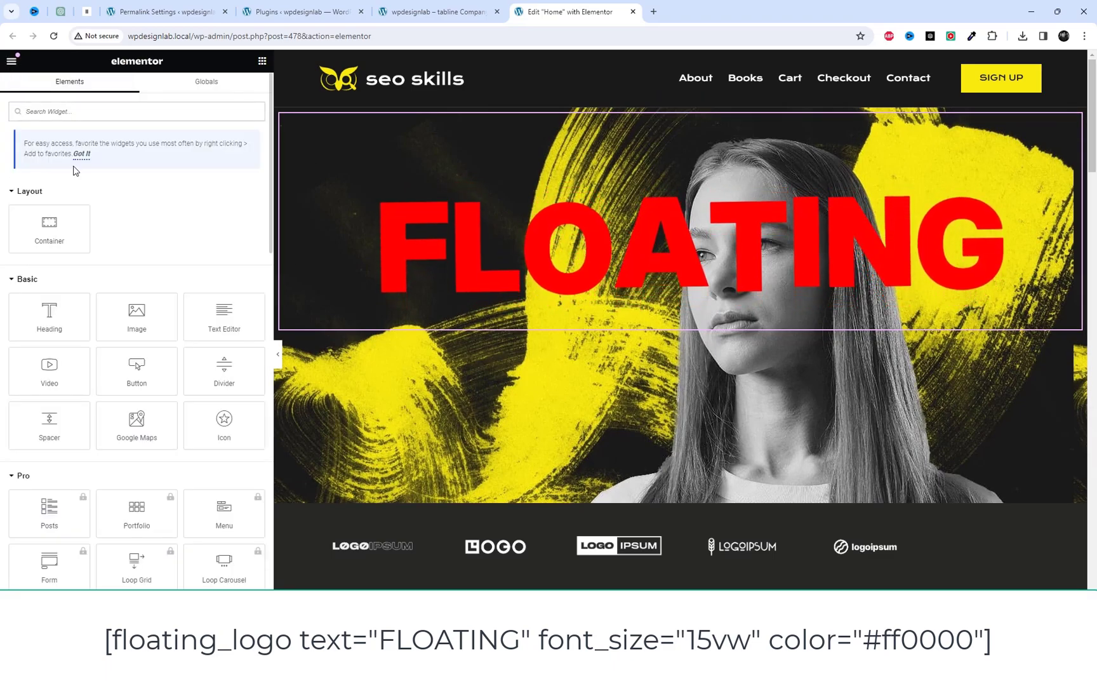
type("shor")
left_click_drag(73, 201, 446, 162)
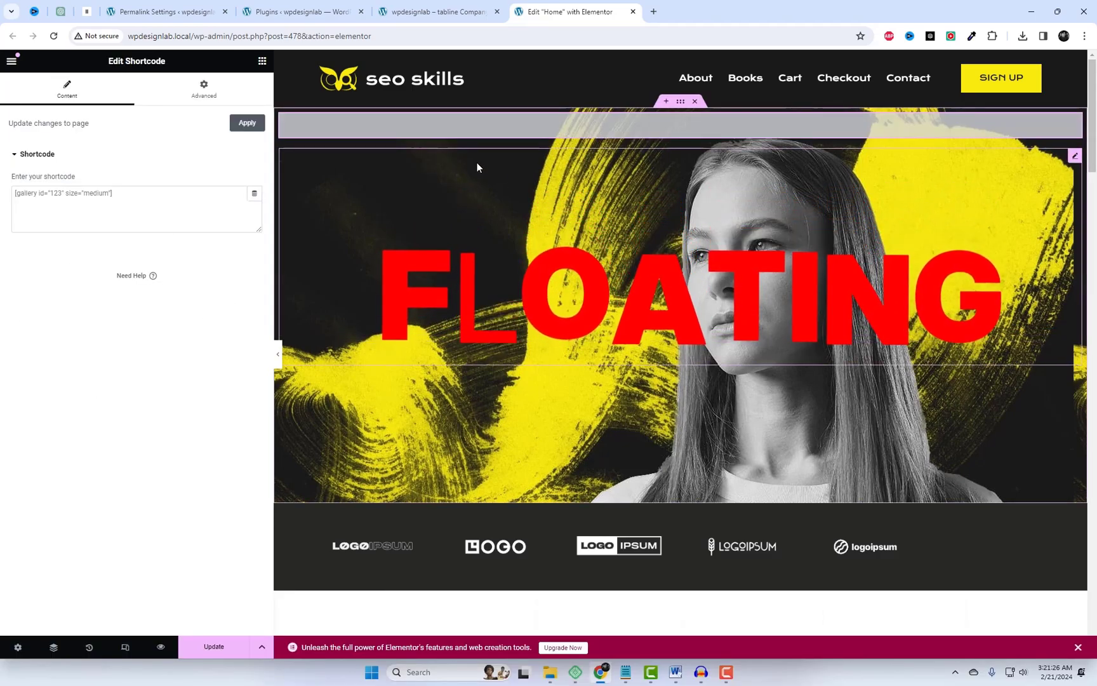
left_click(140, 193)
type("[floating_logo text=\"FLOATING\" font_size=\"15vw\" color=\"#ff0000\"]")
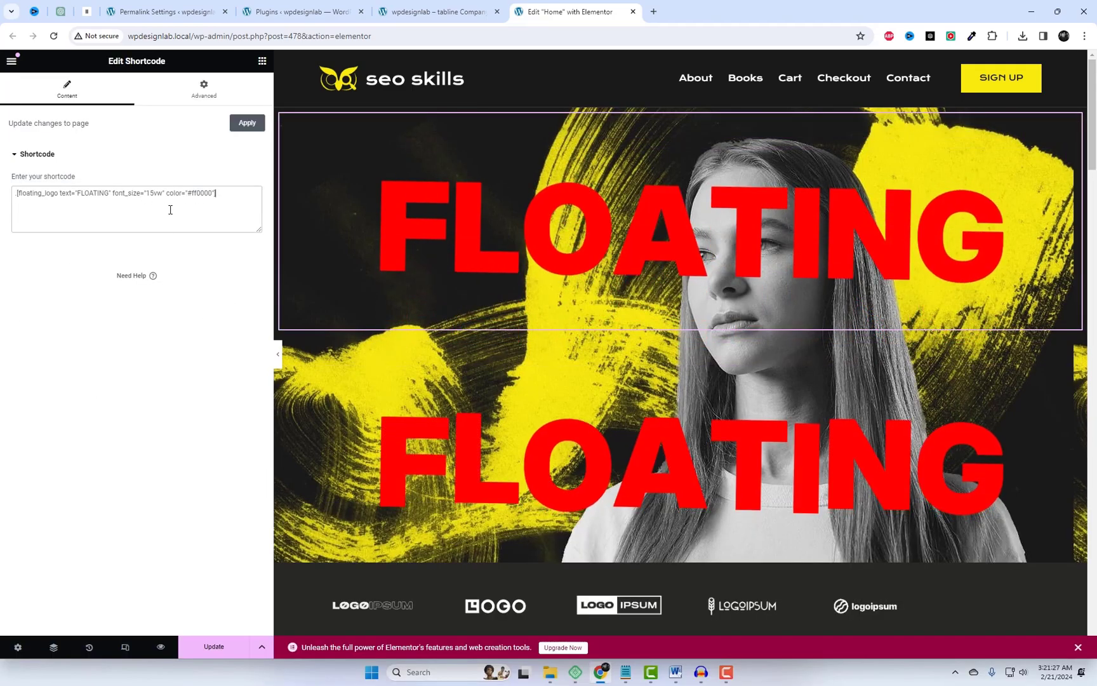
- Change the upper shortcode's text to SEO, its font_size to 14vw and its color to #ffff
double_click(93, 195)
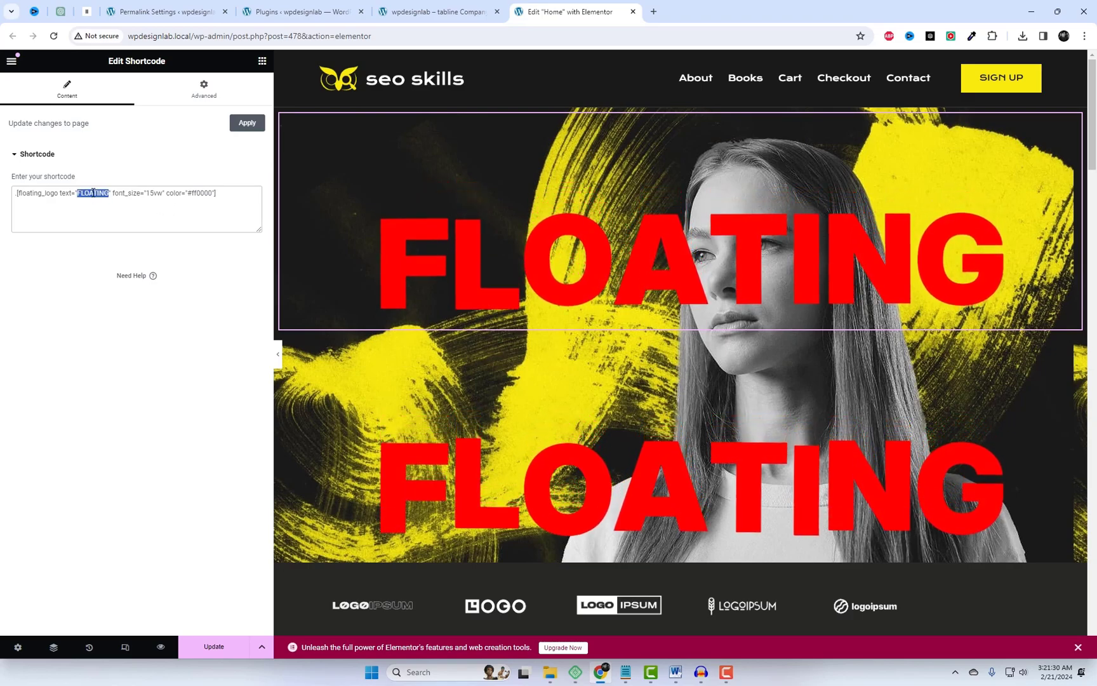
type("SEO")
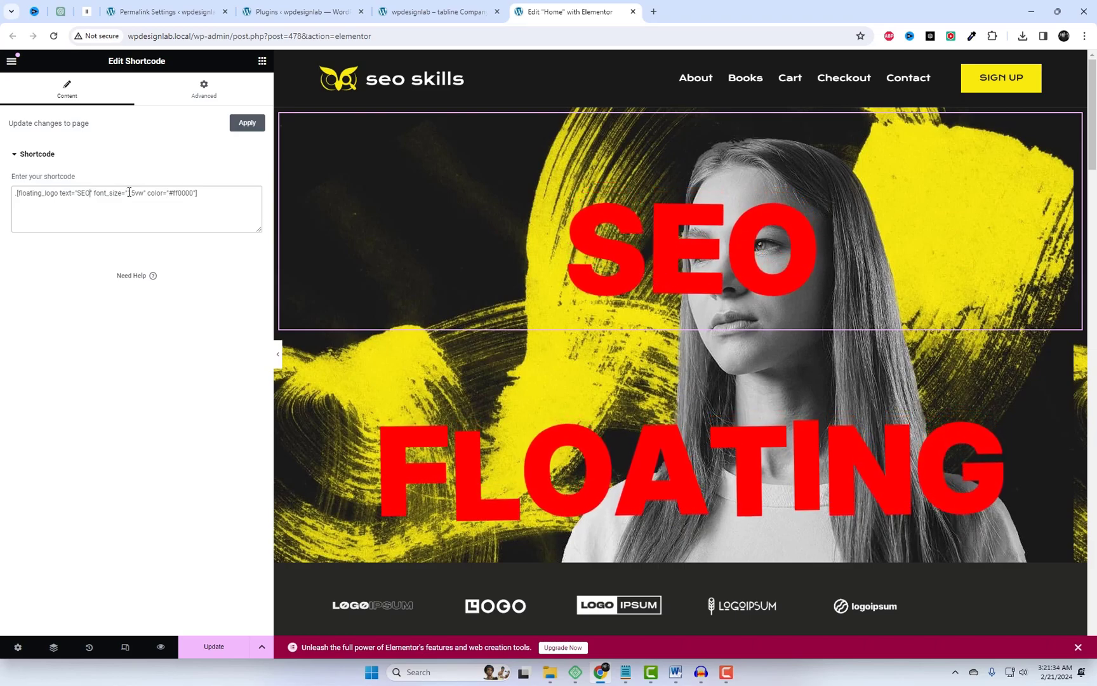
left_click_drag(128, 192, 134, 192)
type("14")
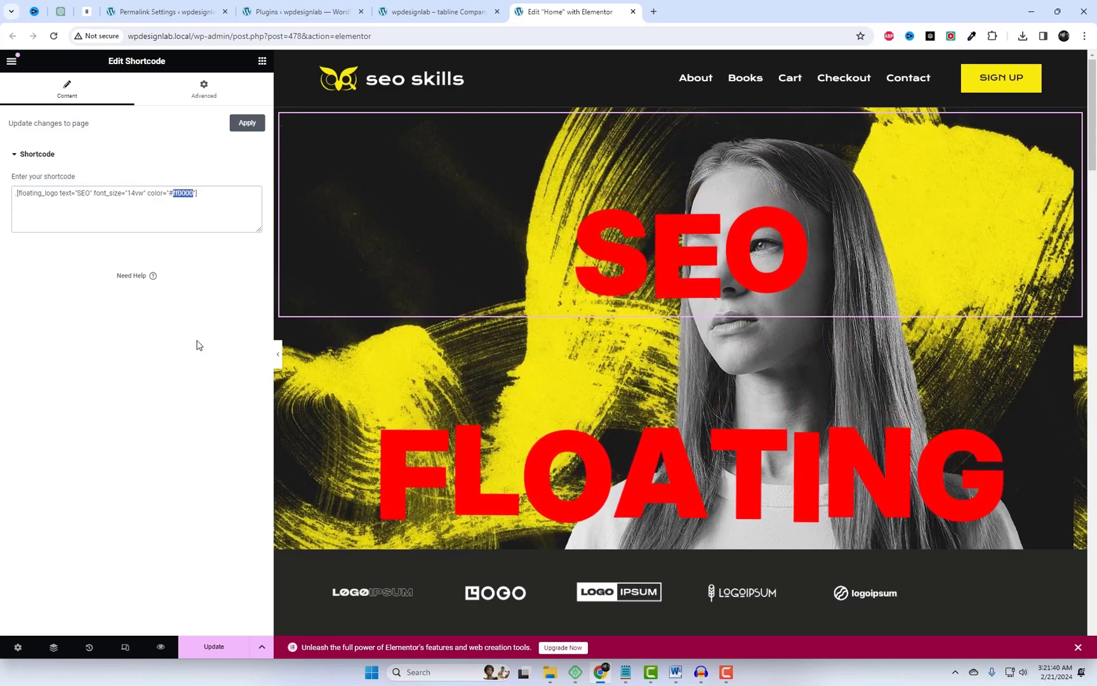
type("ffffff")
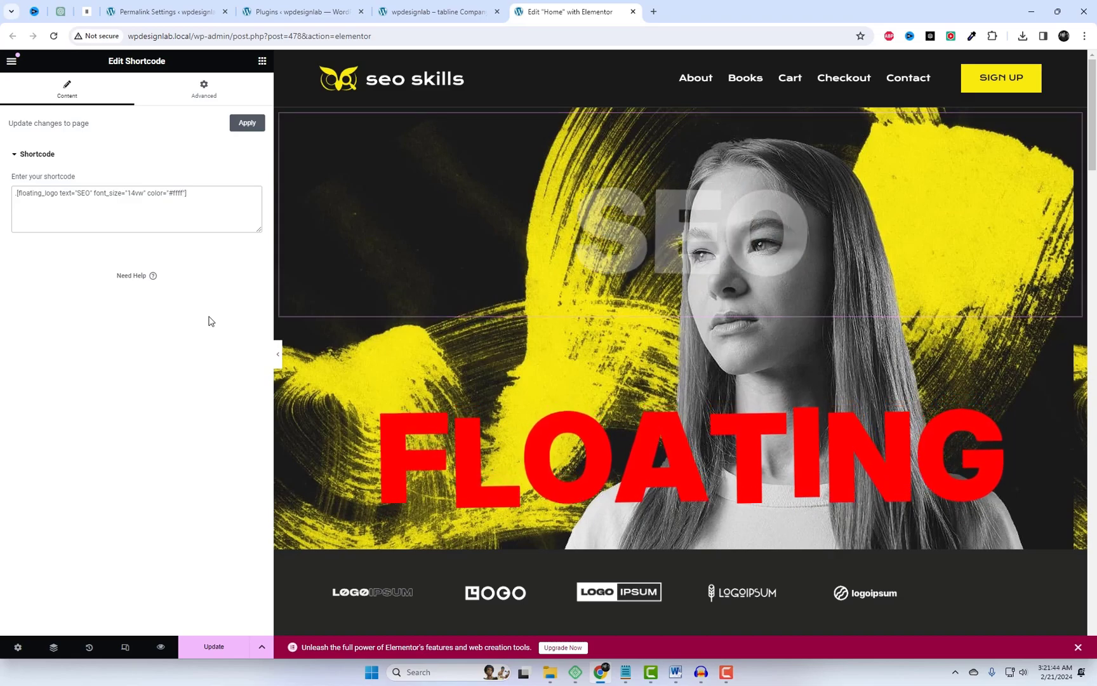
- Change the text in the lower floating_logo shortcode to SKILLS
left_click(11, 62)
left_click(600, 476)
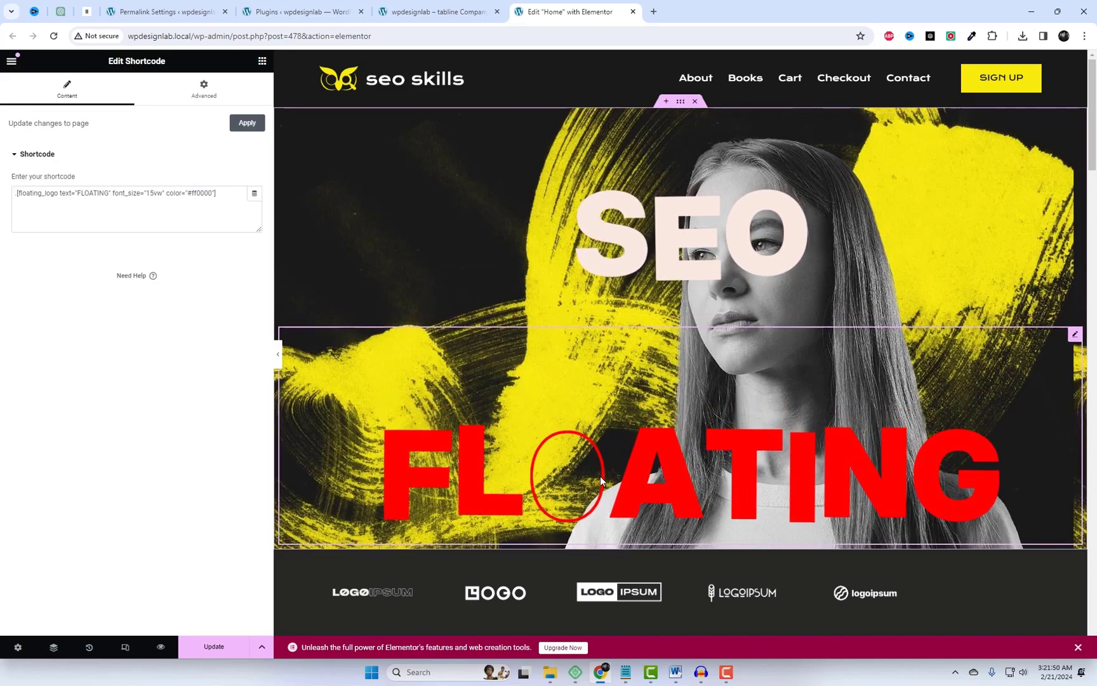
double_click(93, 193)
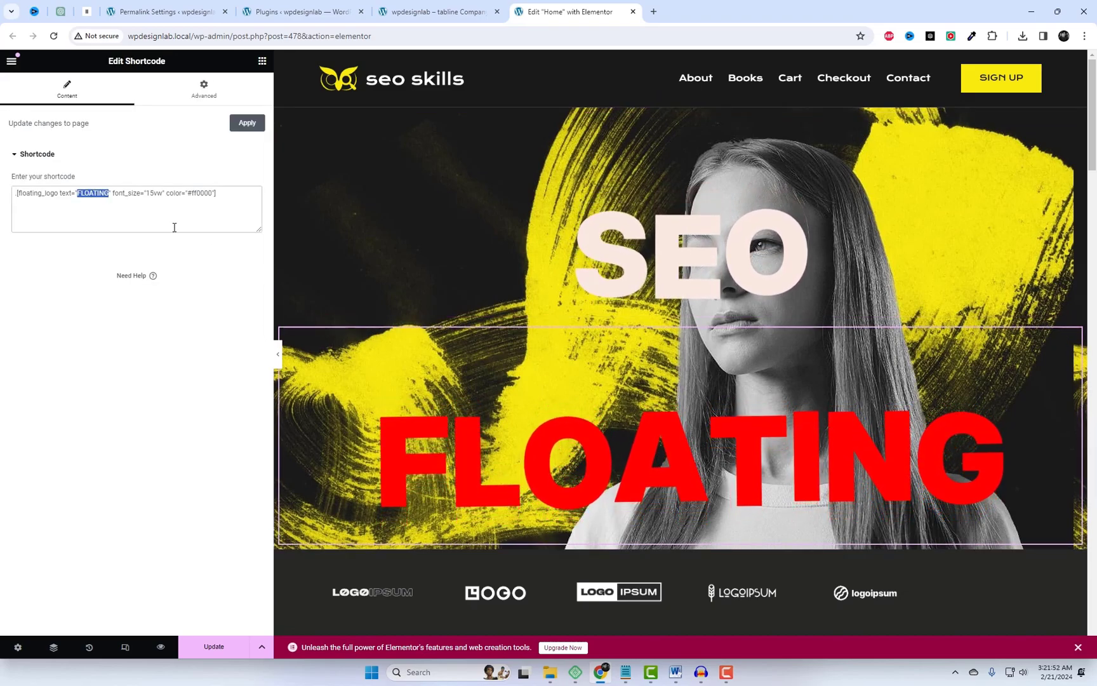
type("Sk")
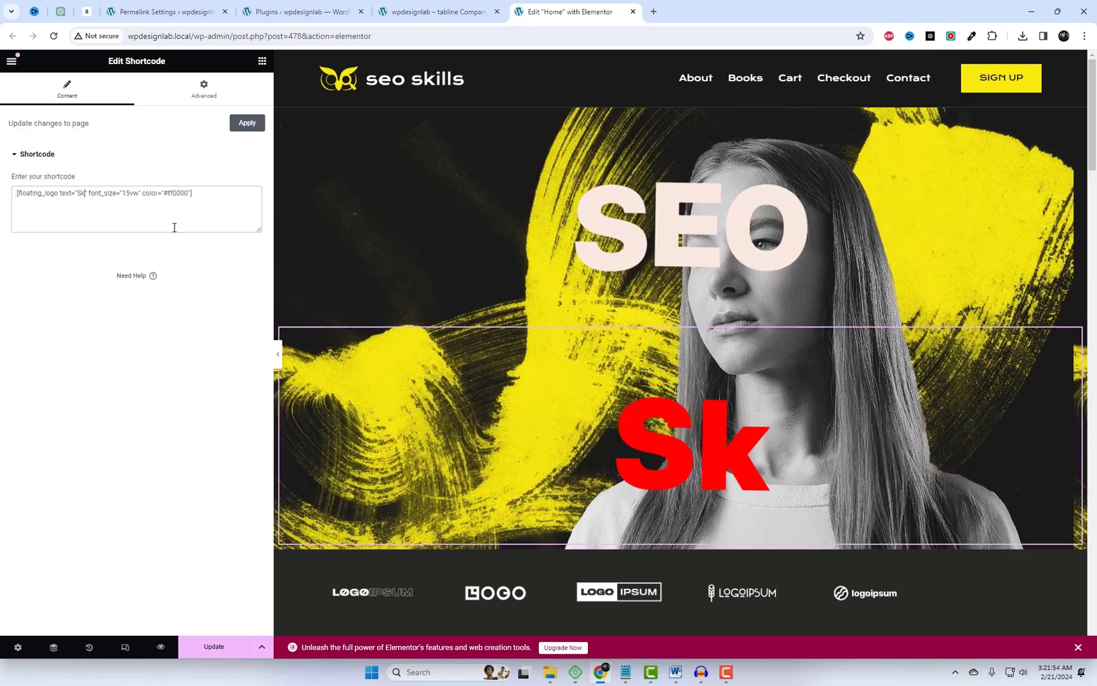
type("i")
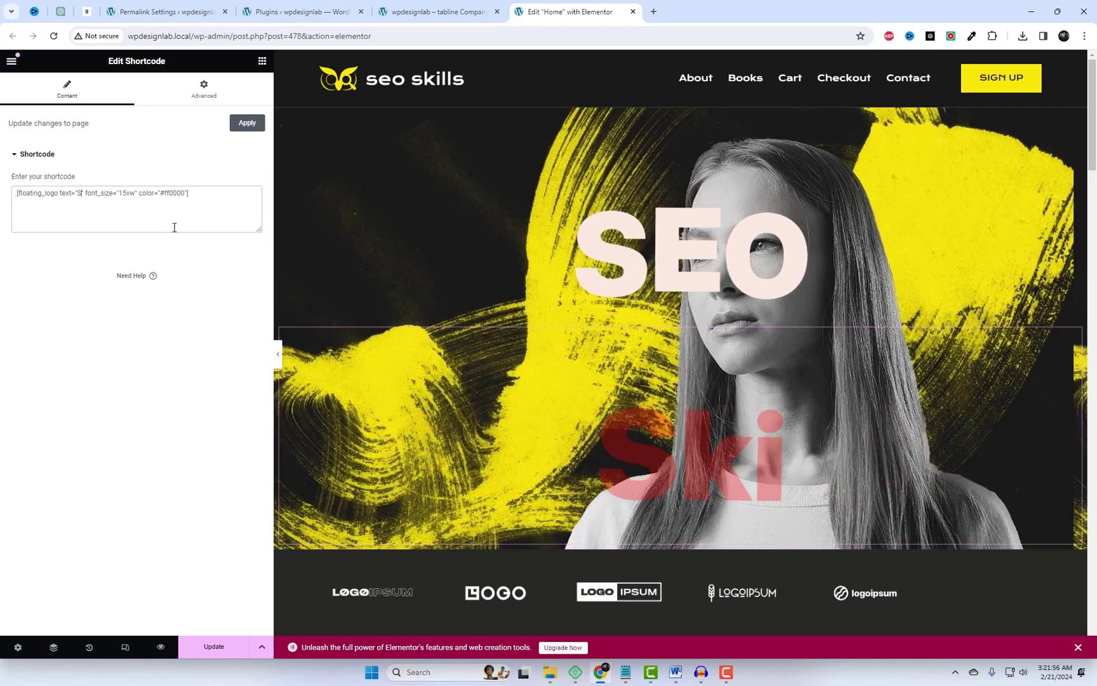
type("LLS")
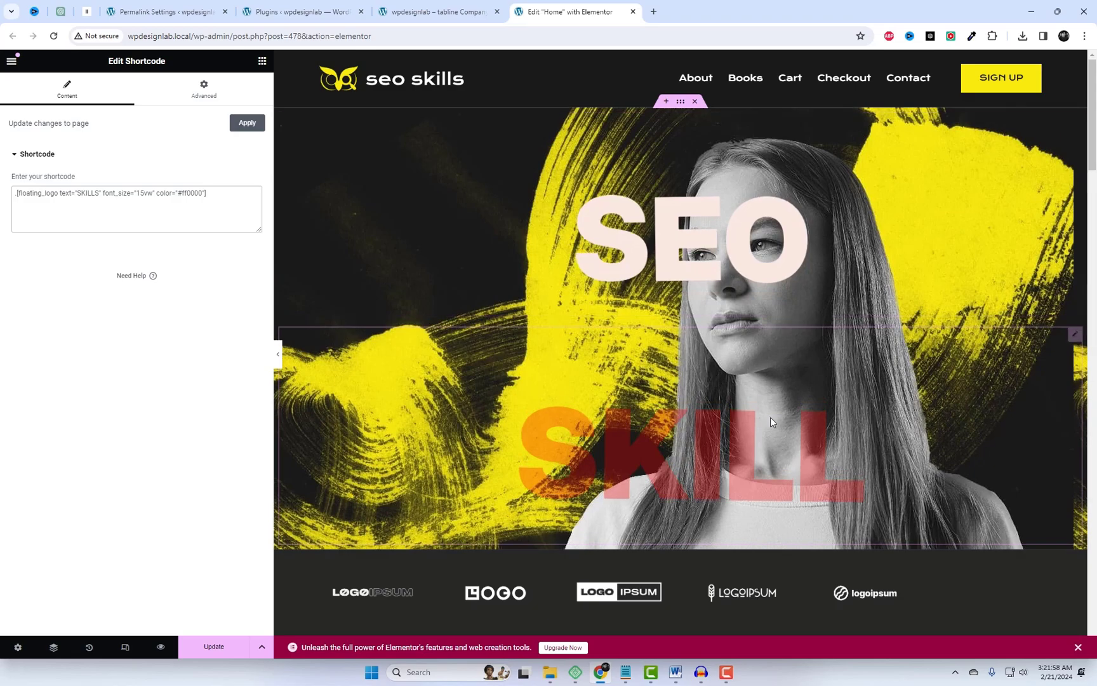
- Position the SEO shortcode widget absolutely with a horizontal offset of -221 px and a vertical offset of -131 px
left_click(673, 257)
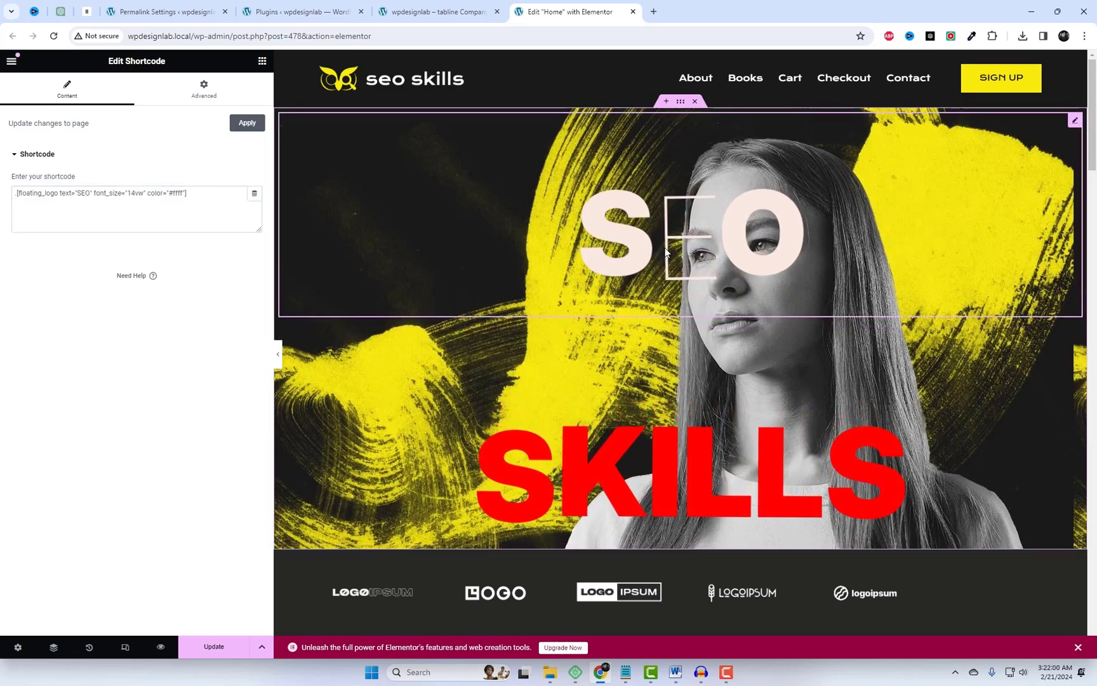
left_click(203, 97)
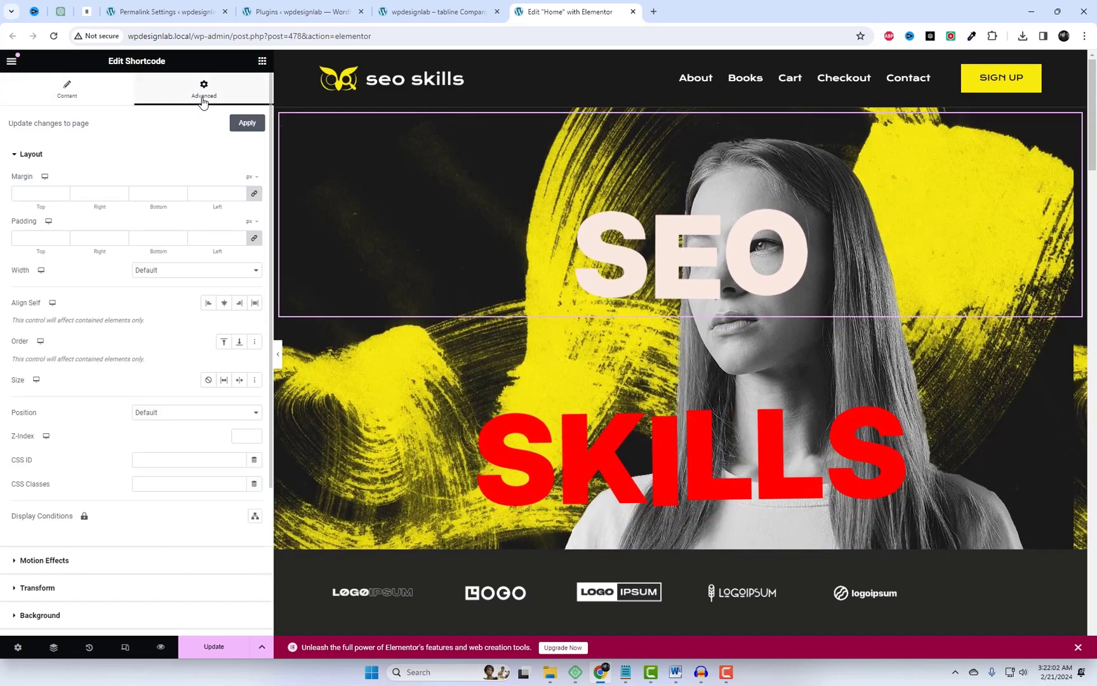
left_click(183, 414)
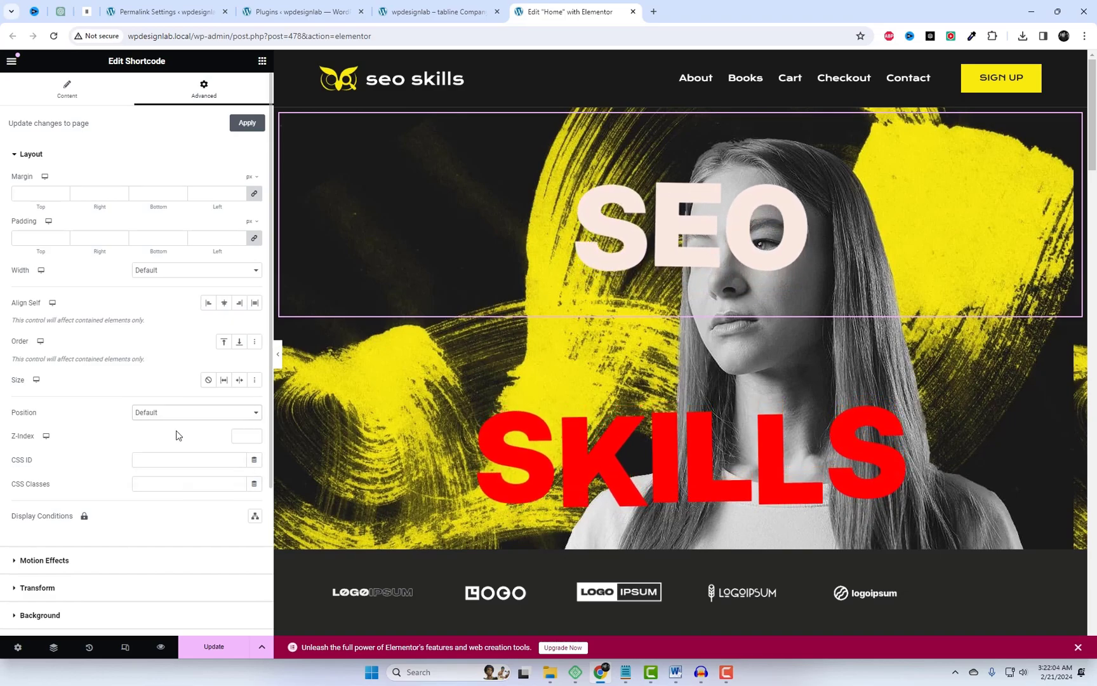
left_click(177, 433)
left_click_drag(108, 520, 86, 521)
left_click_drag(108, 582, 96, 583)
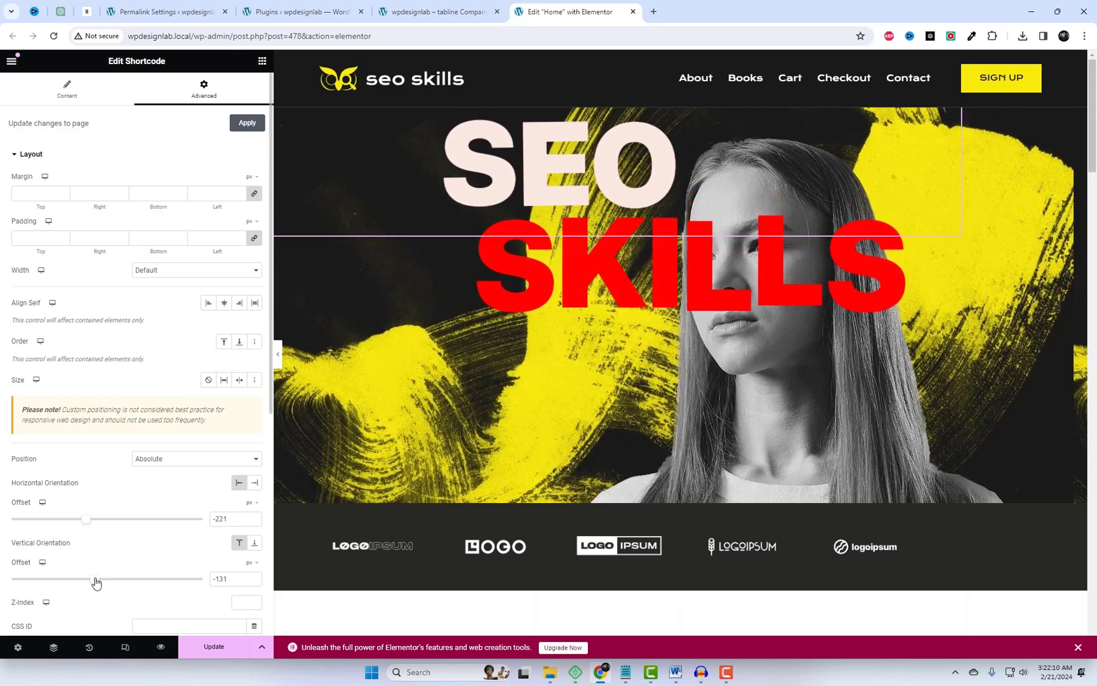
- Set the hero container's Justify Content option to Center
left_click(67, 89)
mouse_move(682, 105)
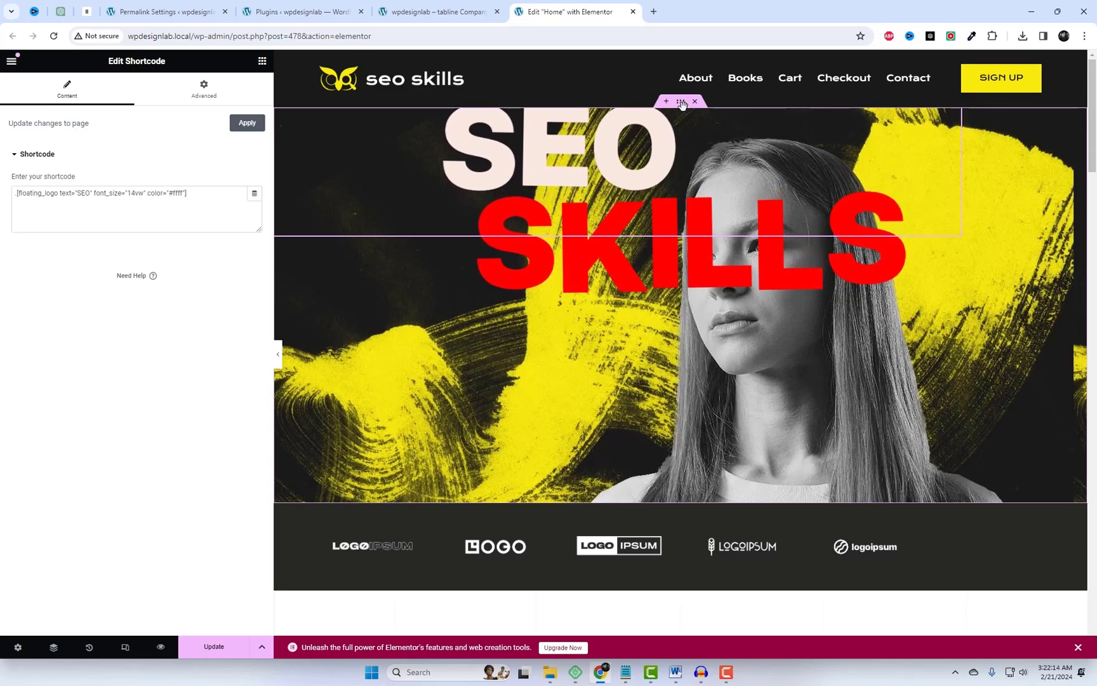
left_click(683, 106)
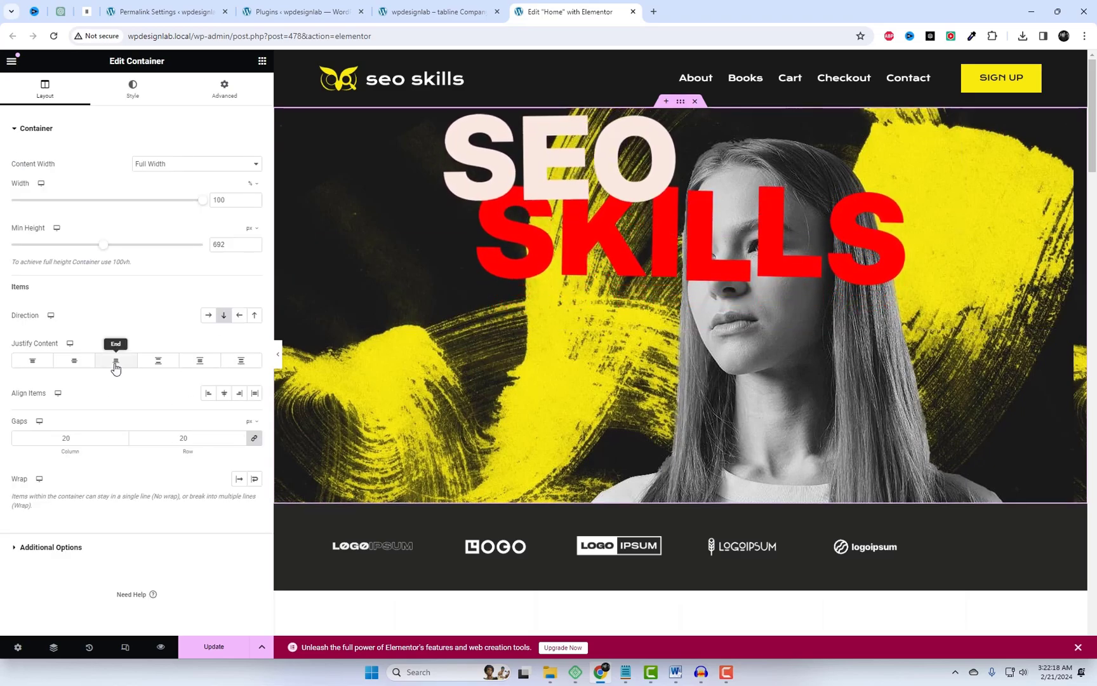
left_click(75, 363)
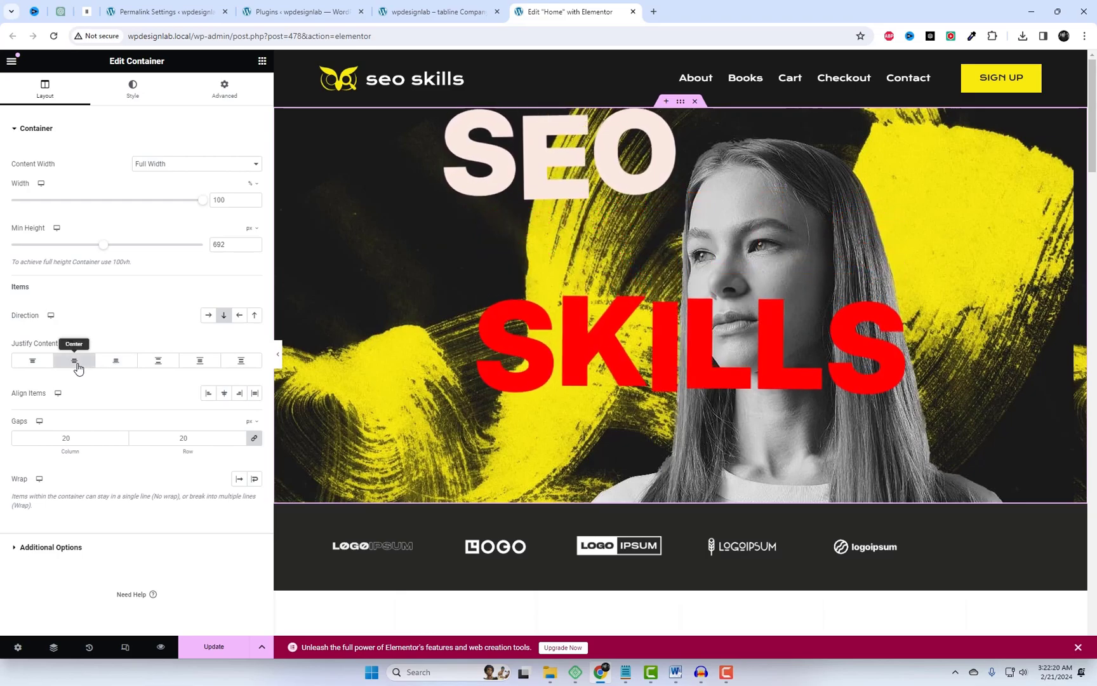
- Set the SEO shortcode widget's vertical offset to -17 px
left_click(549, 171)
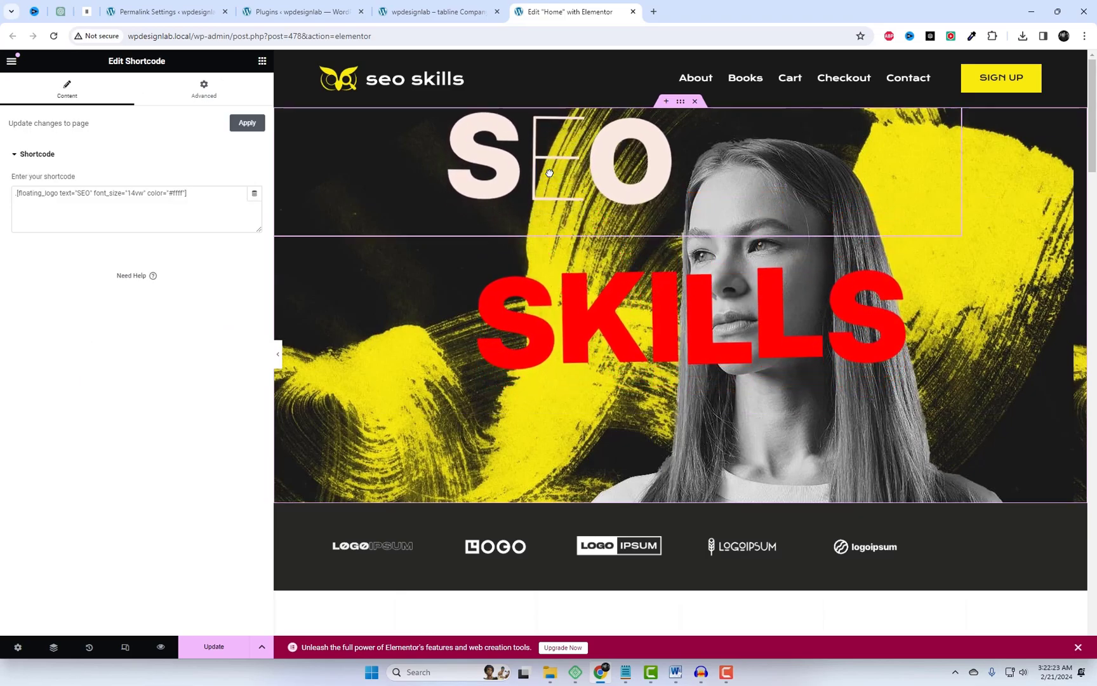
left_click(210, 101)
left_click_drag(95, 587, 104, 587)
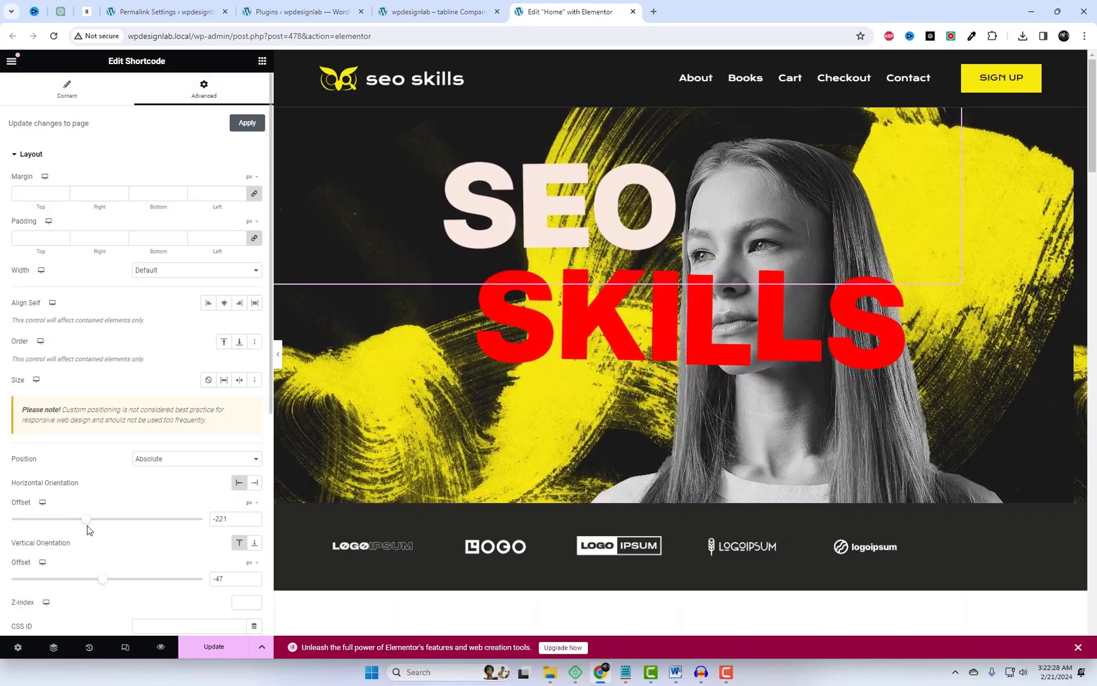
left_click_drag(105, 583, 107, 582)
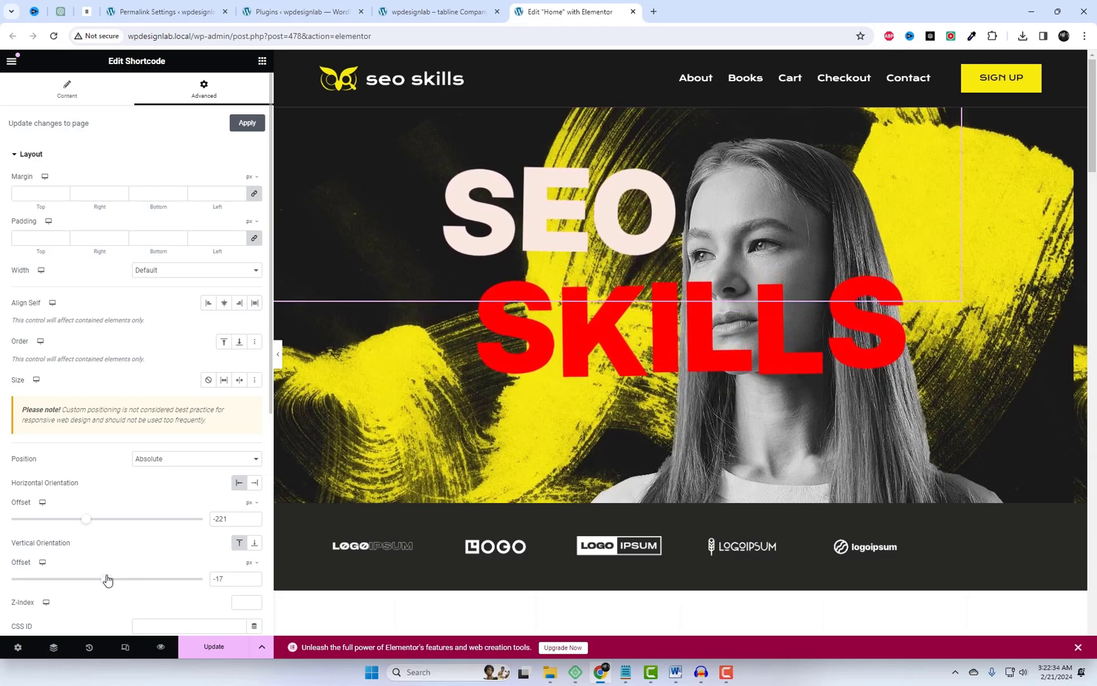
- Try a font_size of 18vw in the SEO shortcode and return it to 14vw
left_click(64, 93)
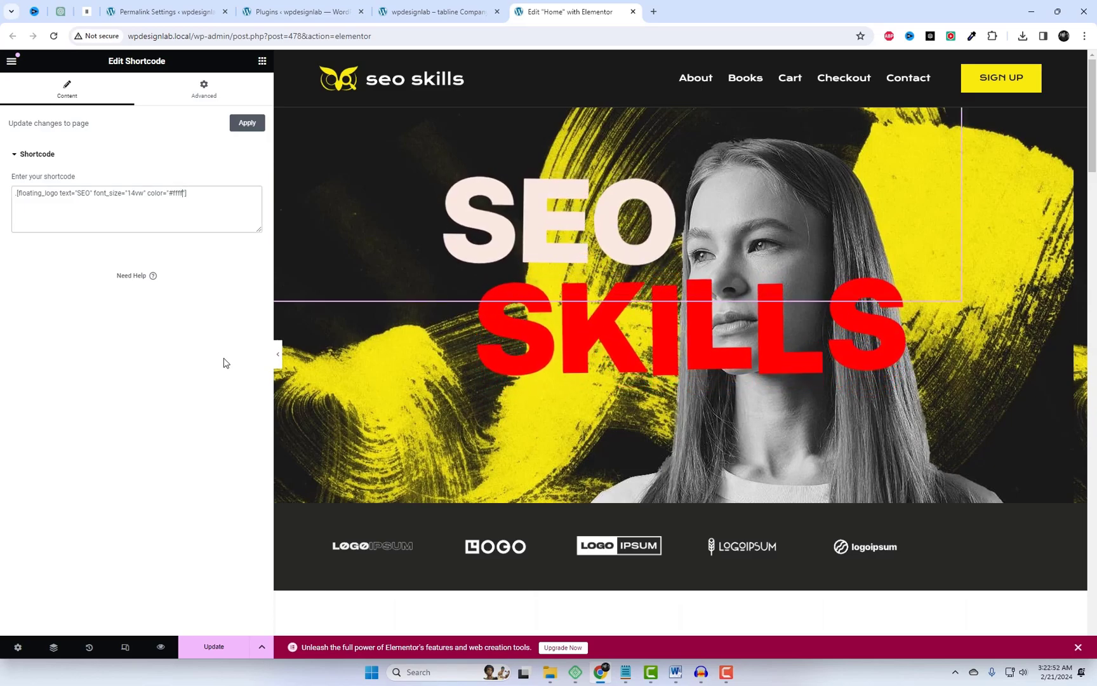
left_click_drag(131, 194, 135, 193)
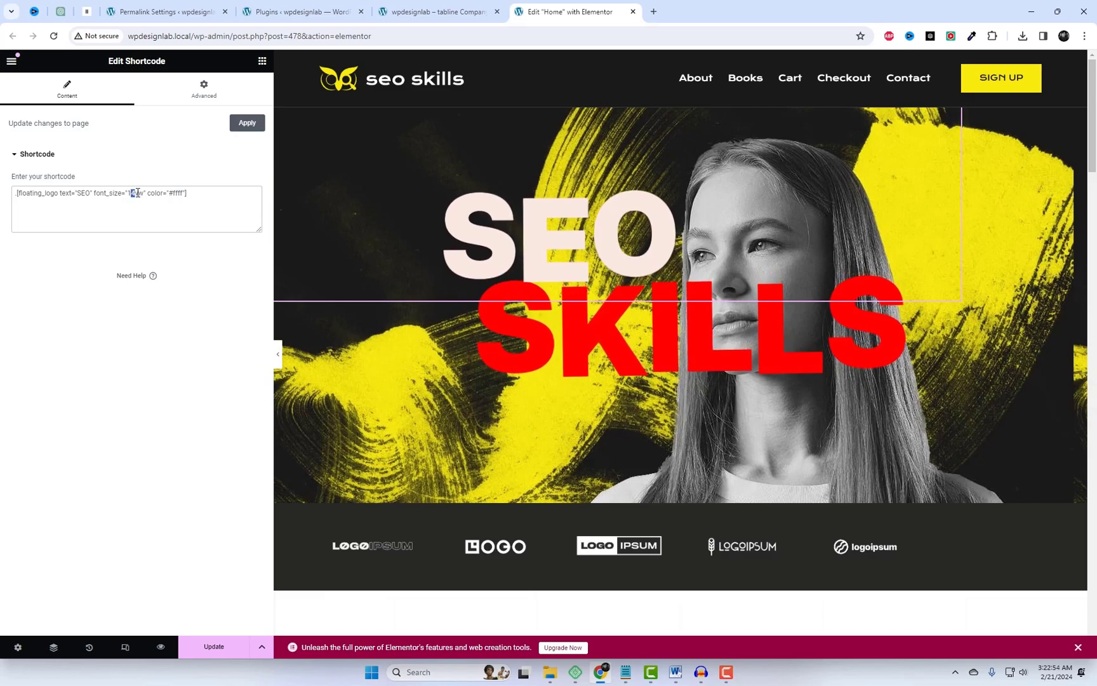
type("8")
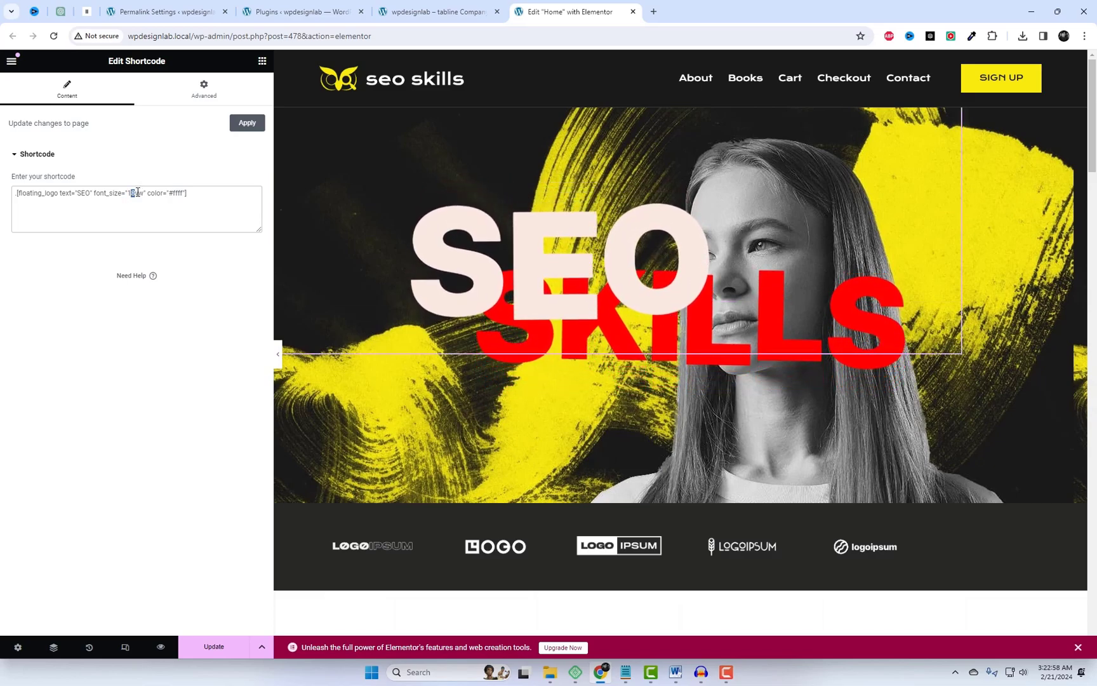
type("4")
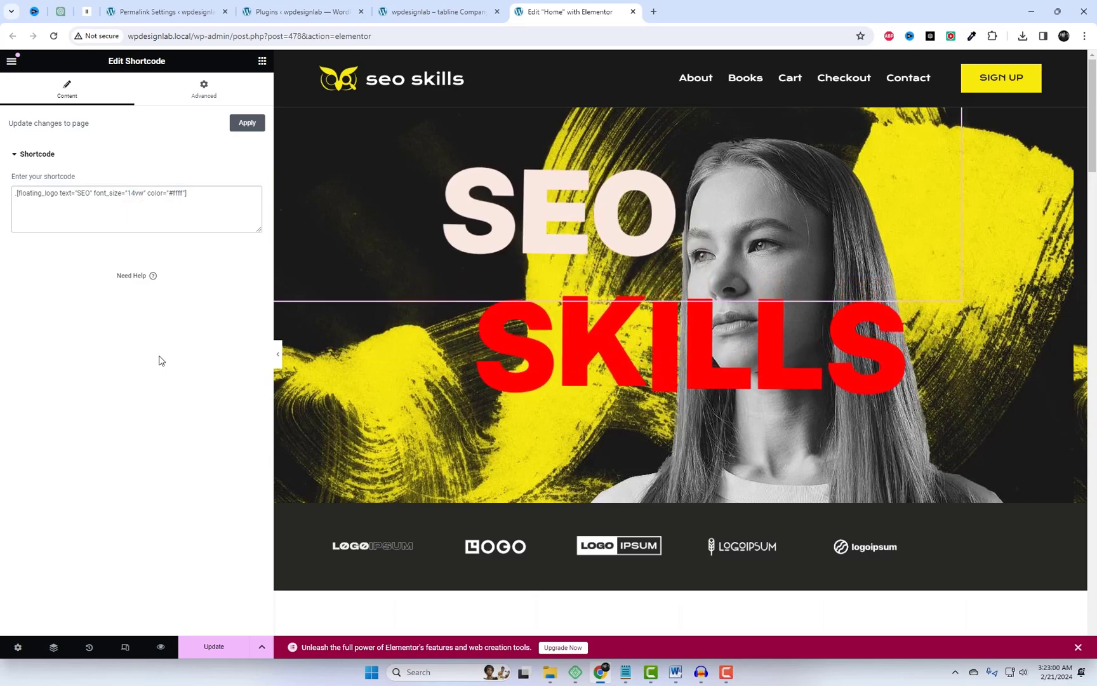
left_click_drag(199, 195, 9, 202)
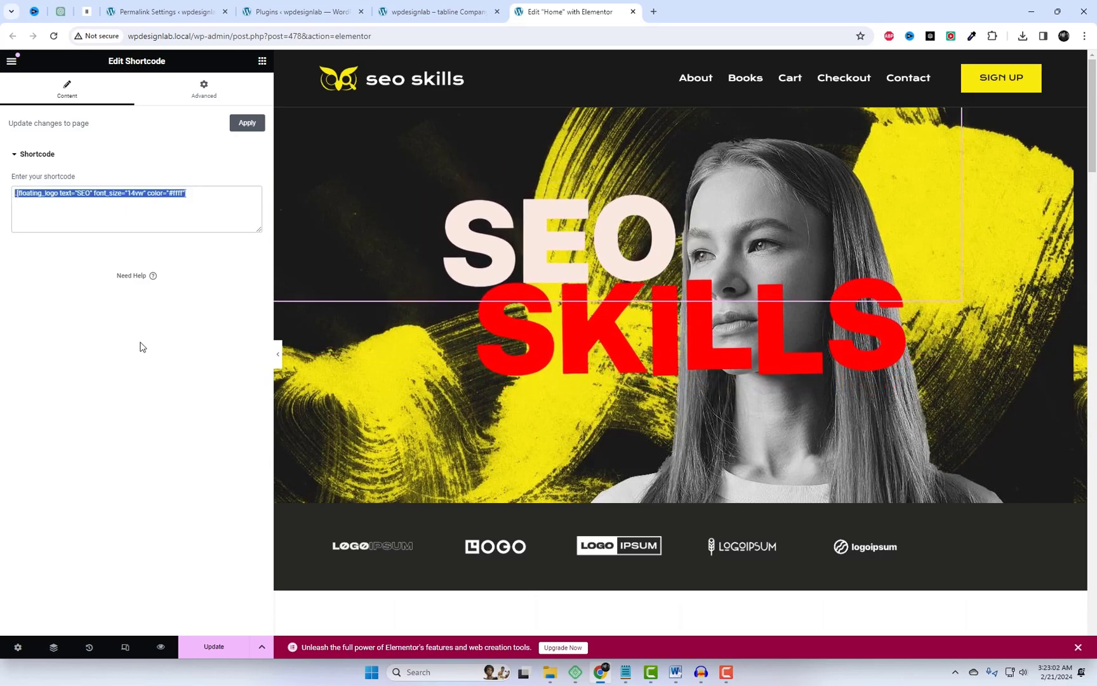
left_click(29, 217)
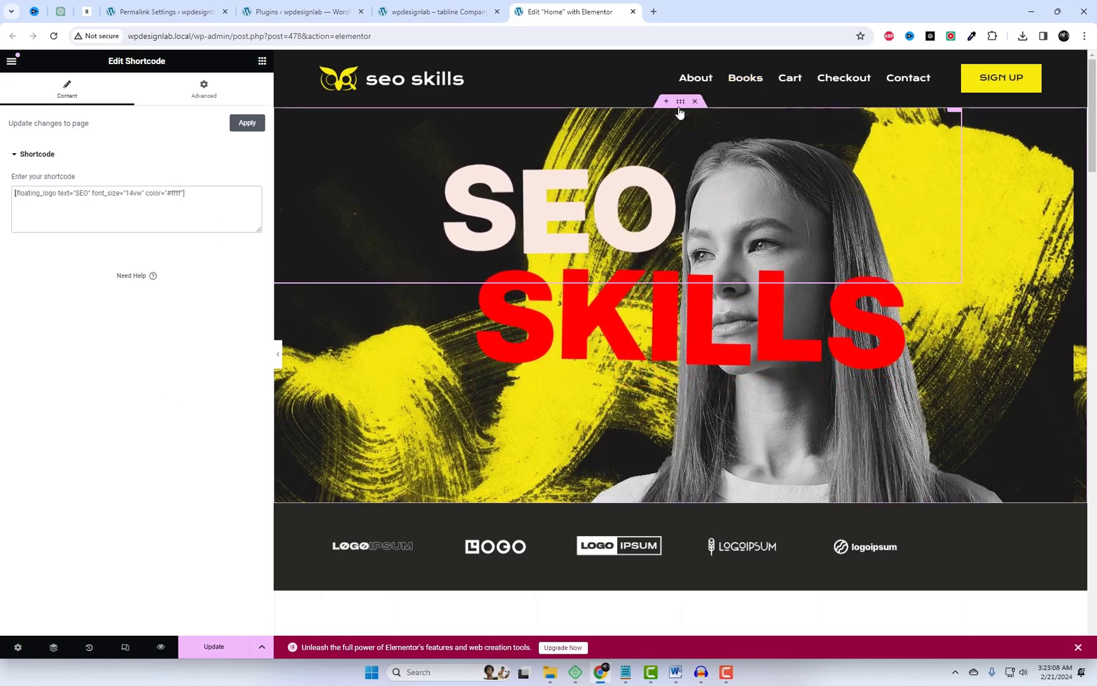
- Give the hero container a semi-transparent black classic background overlay and set its minimum height to 804 px
left_click(680, 101)
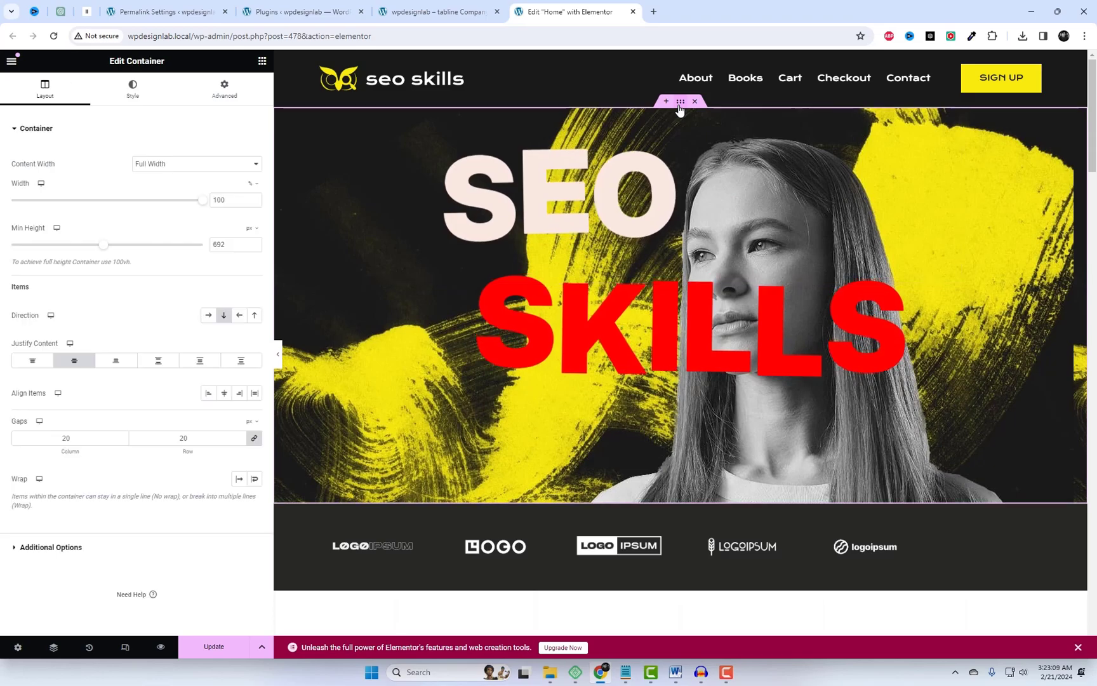
left_click(135, 102)
scroll(127, 498, "down", 2)
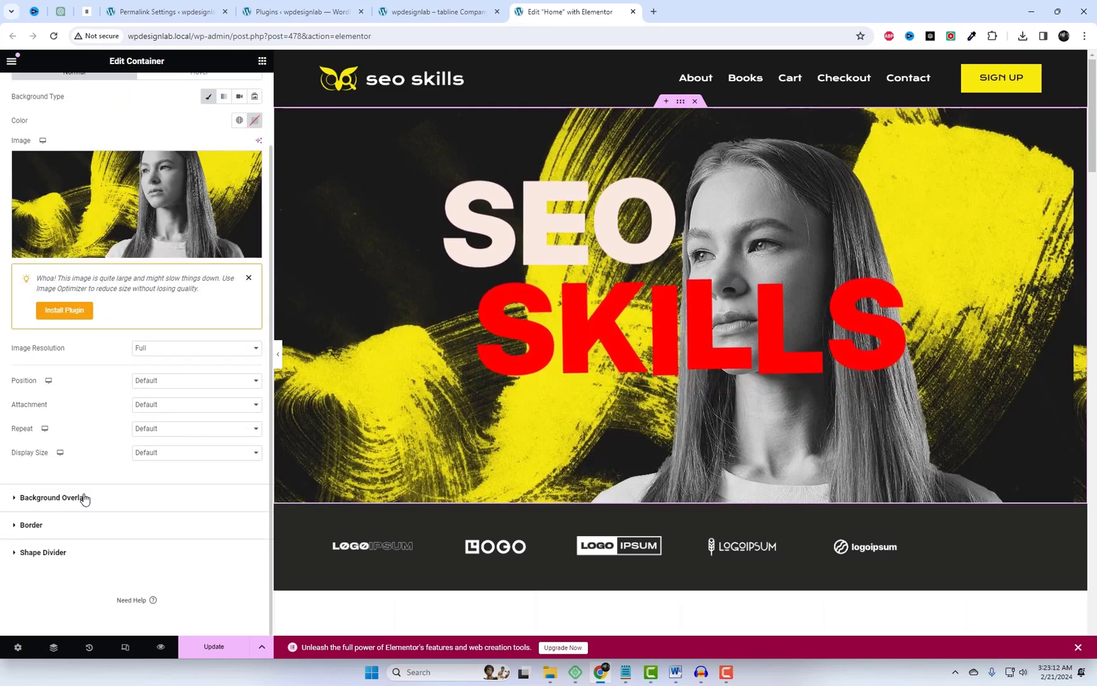
left_click(87, 497)
left_click(239, 207)
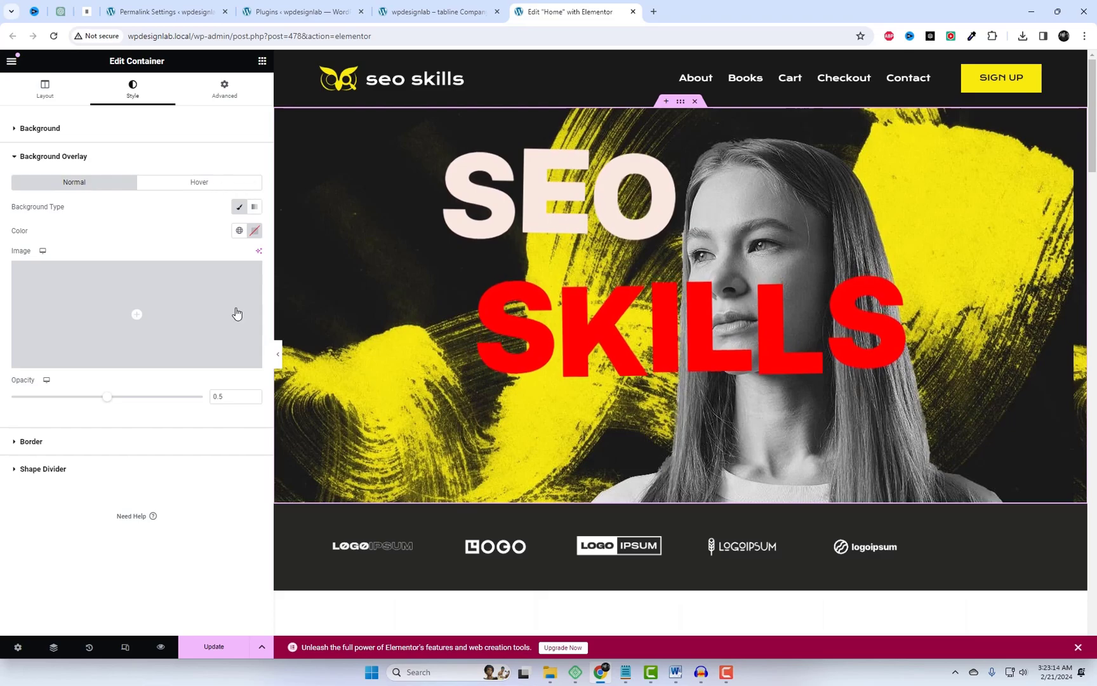
left_click(254, 231)
mouse_move(254, 361)
left_mouse_down()
mouse_move(315, 346)
mouse_move(329, 376)
mouse_move(301, 381)
left_mouse_up()
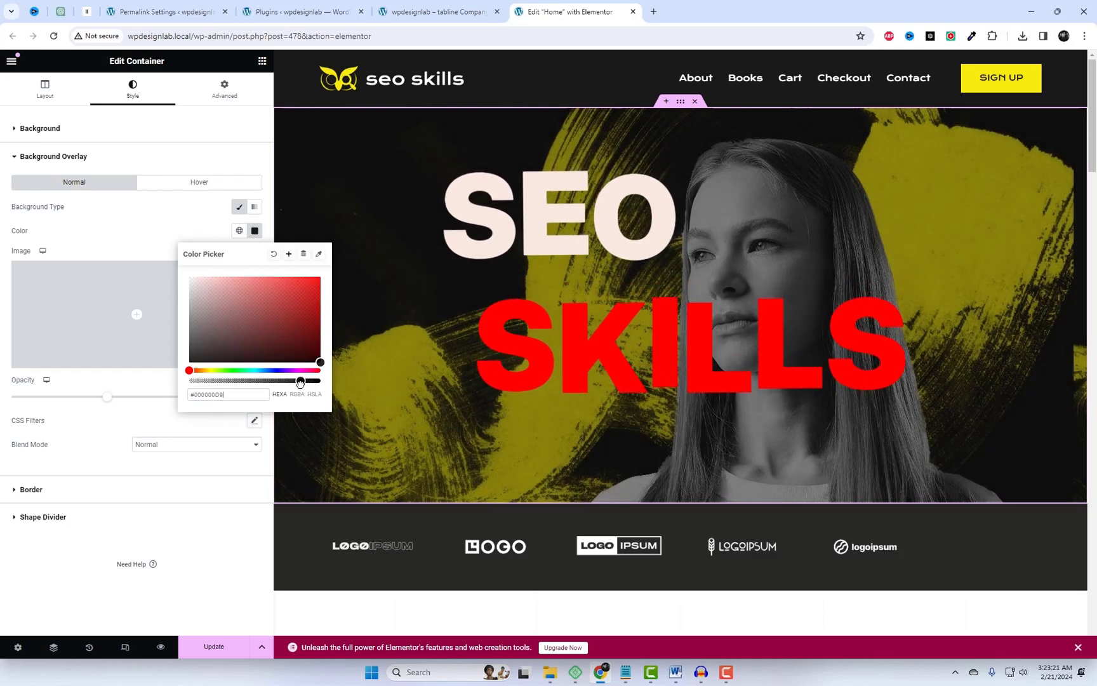
left_click(138, 212)
left_click(44, 89)
left_click_drag(105, 252, 120, 249)
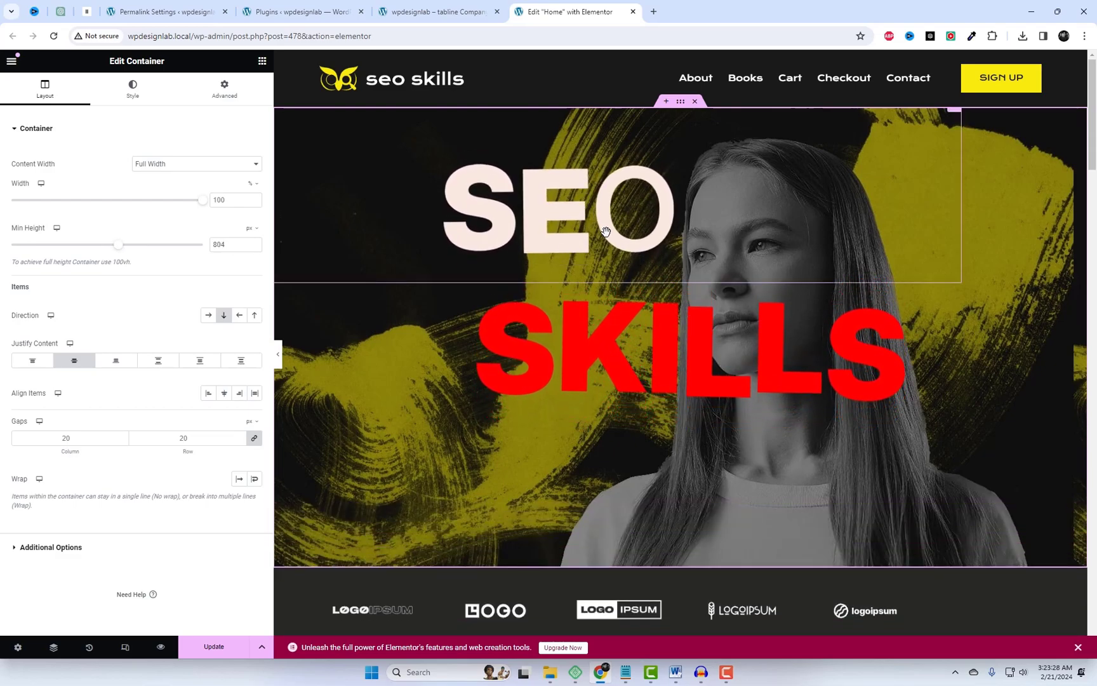
- Set the SEO shortcode widget's vertical offset to 19 px and update the page
left_click(482, 248)
left_click(189, 104)
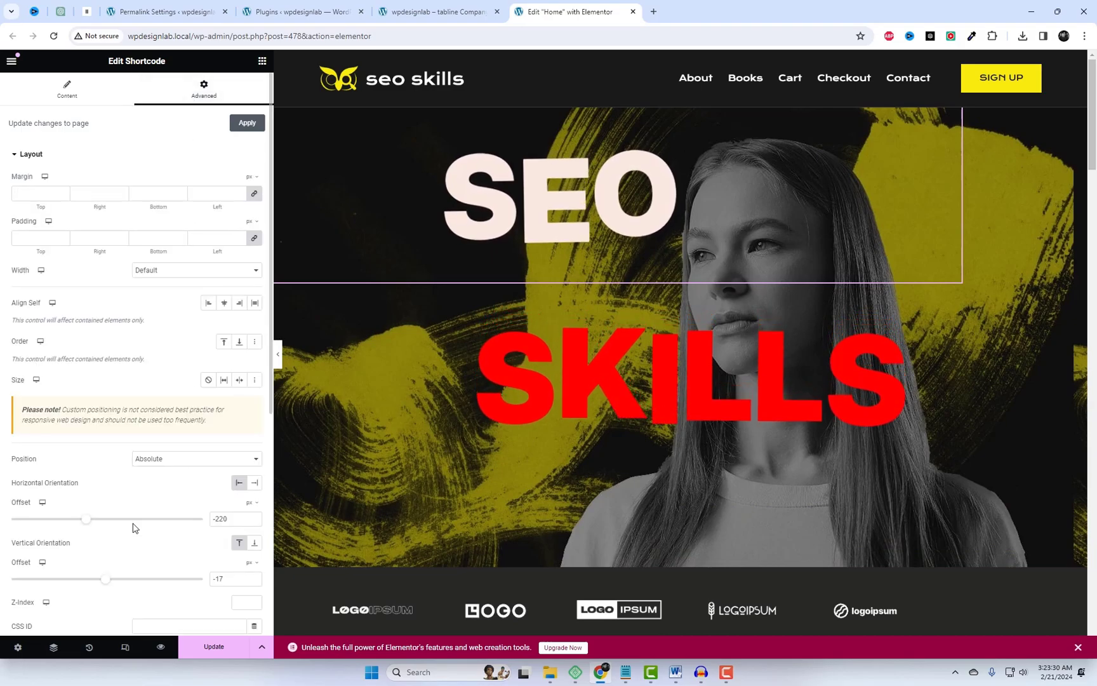
left_click_drag(105, 580, 105, 583)
left_click(219, 652)
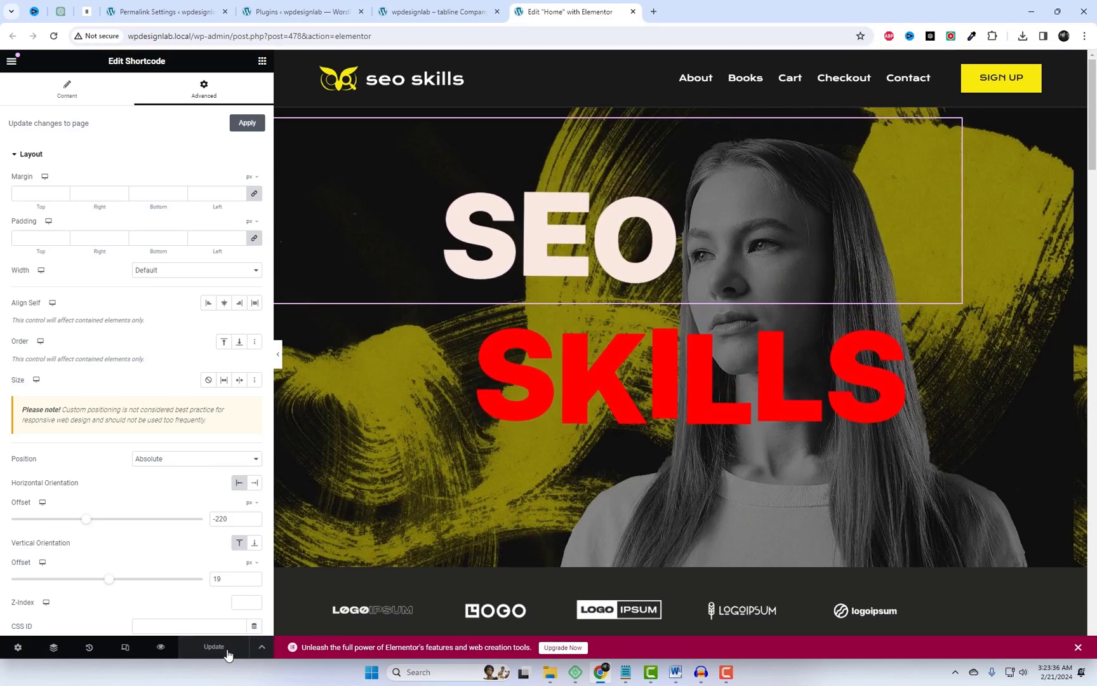
- Try a vertical offset of 55 px on the SEO shortcode widget, then update and preview the page
left_click_drag(113, 583, 116, 583)
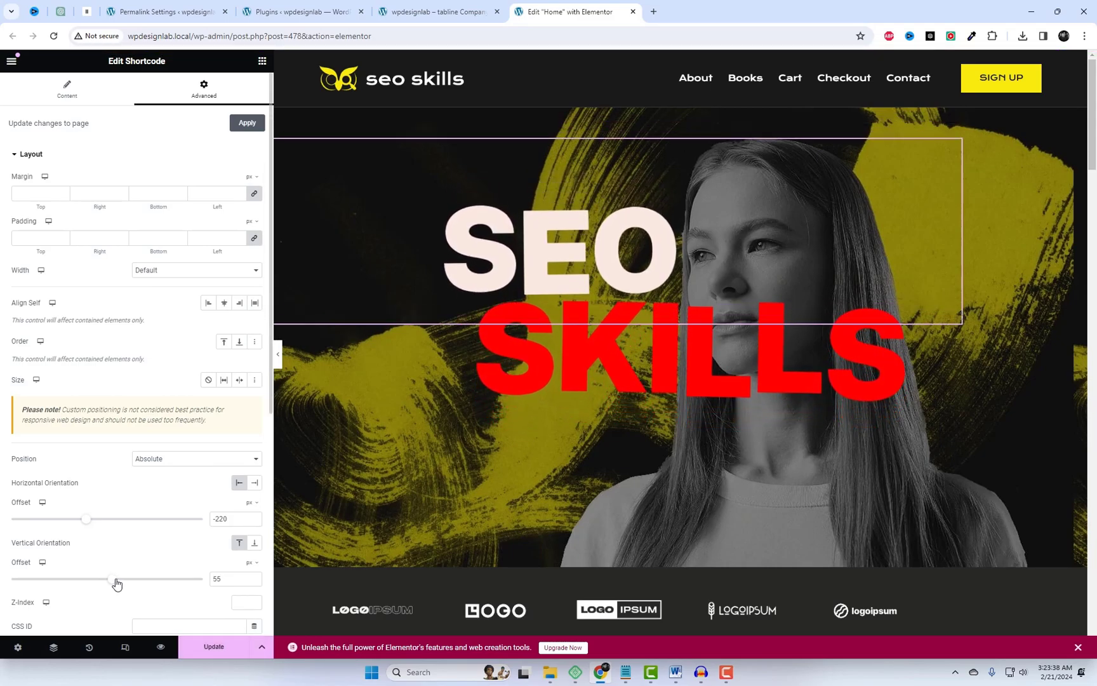
left_click(212, 647)
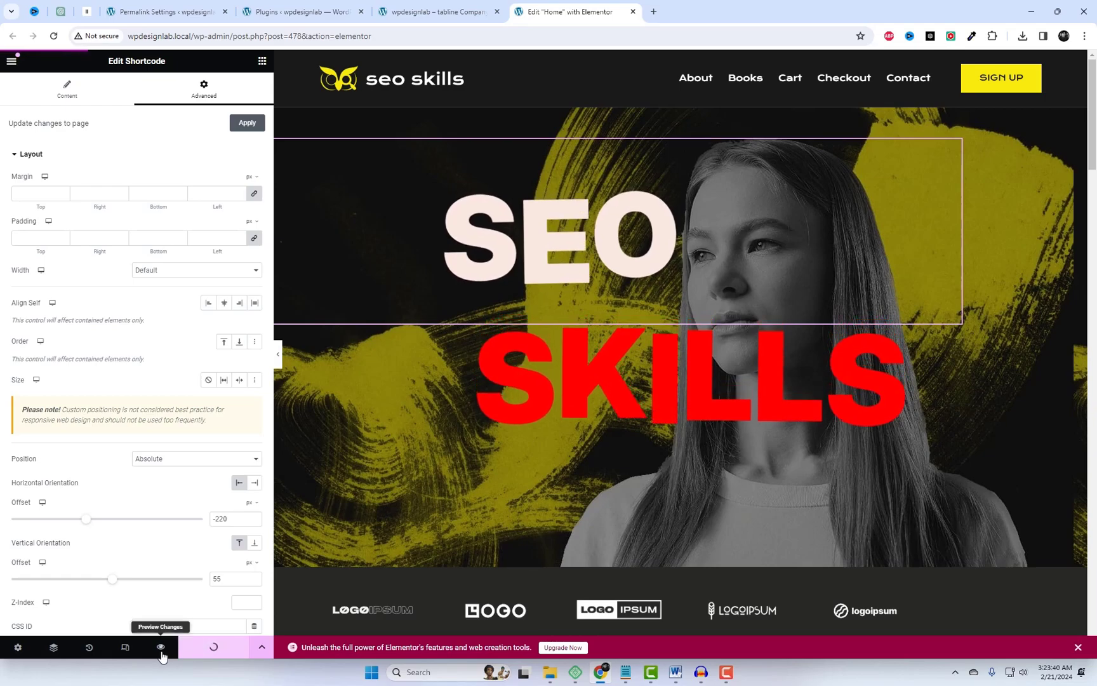
left_click(161, 648)
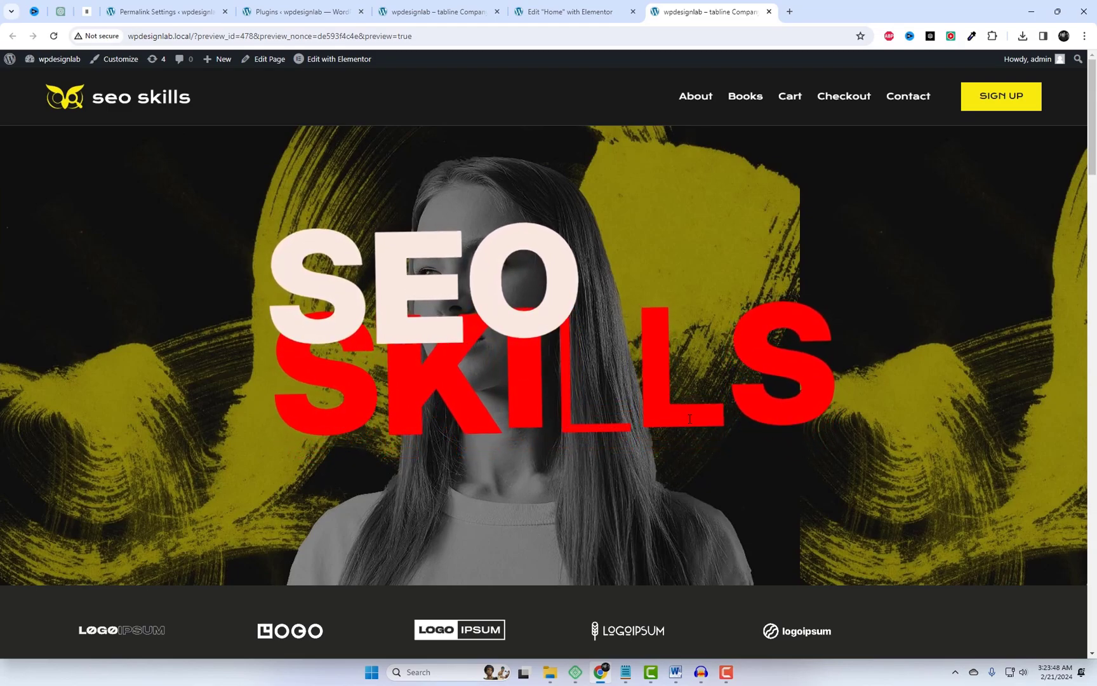
left_click(591, 7)
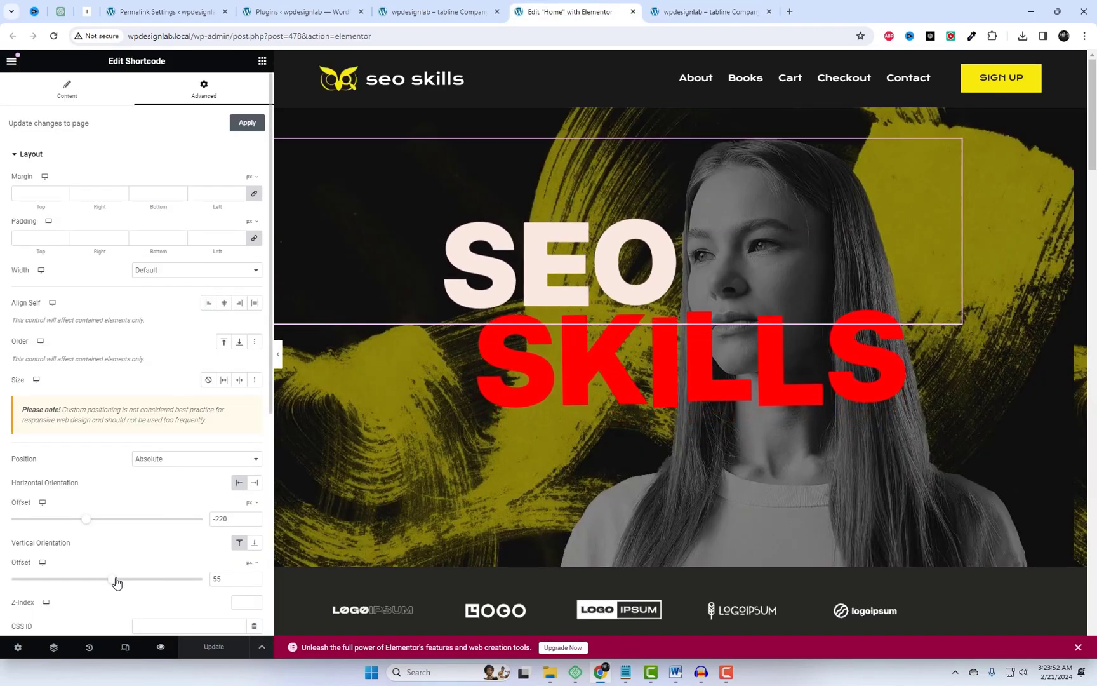
- Set the SEO shortcode widget's vertical offset to 7 px, then update the page and reload its preview
left_click_drag(115, 580, 112, 581)
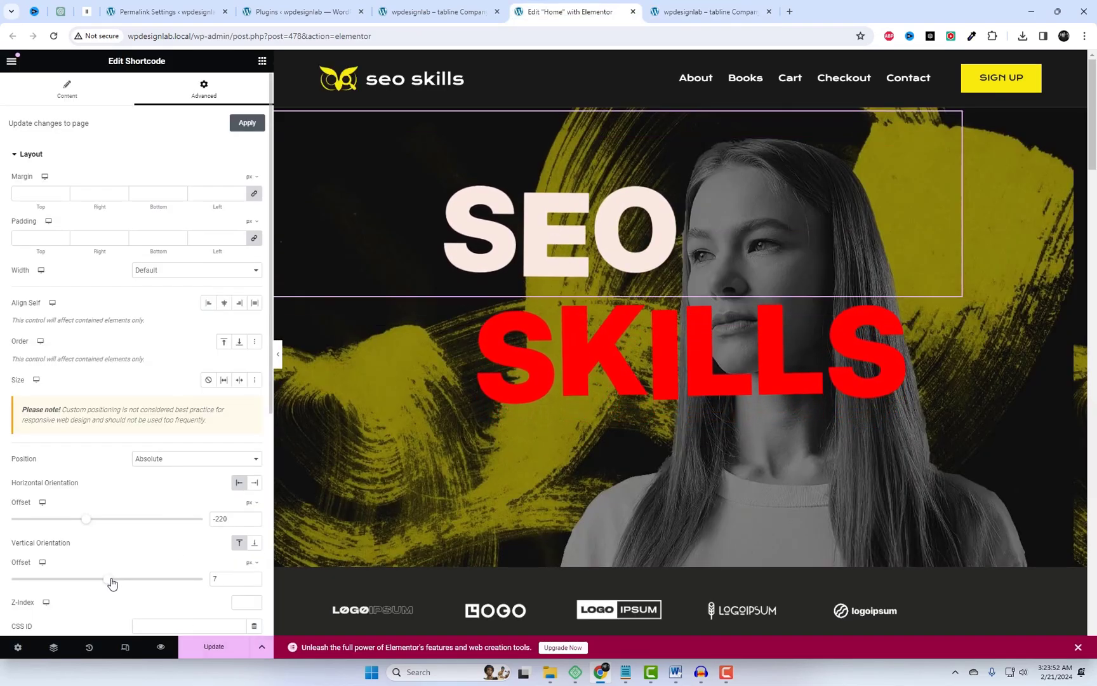
left_click(202, 649)
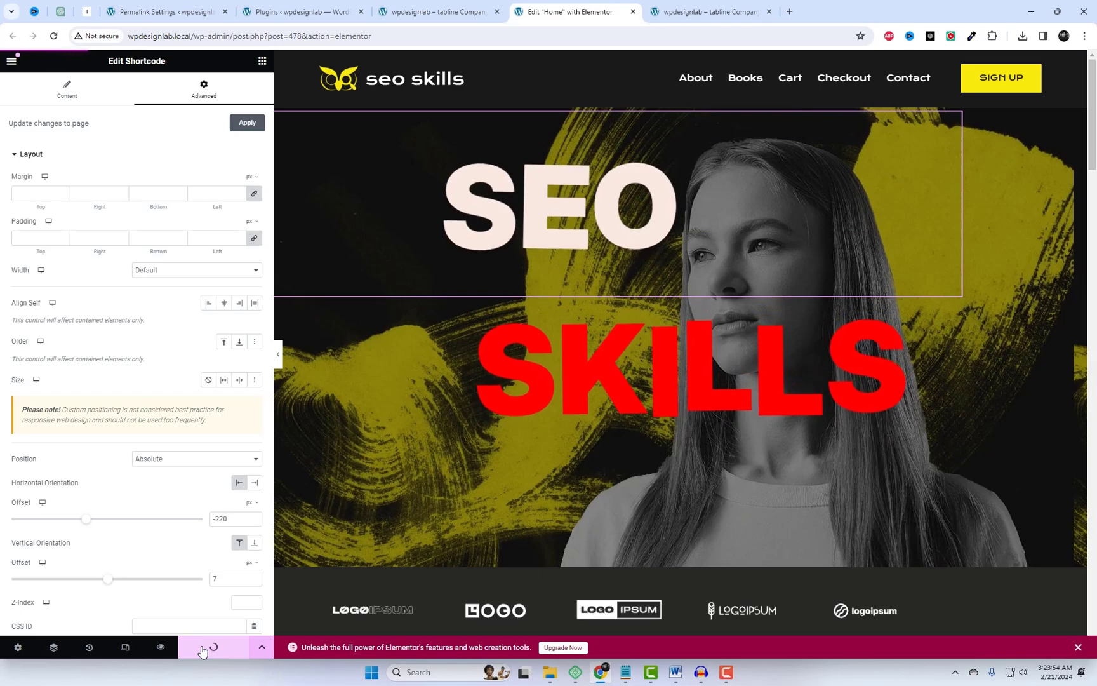
left_click(161, 648)
right_click(754, 174)
left_click(791, 219)
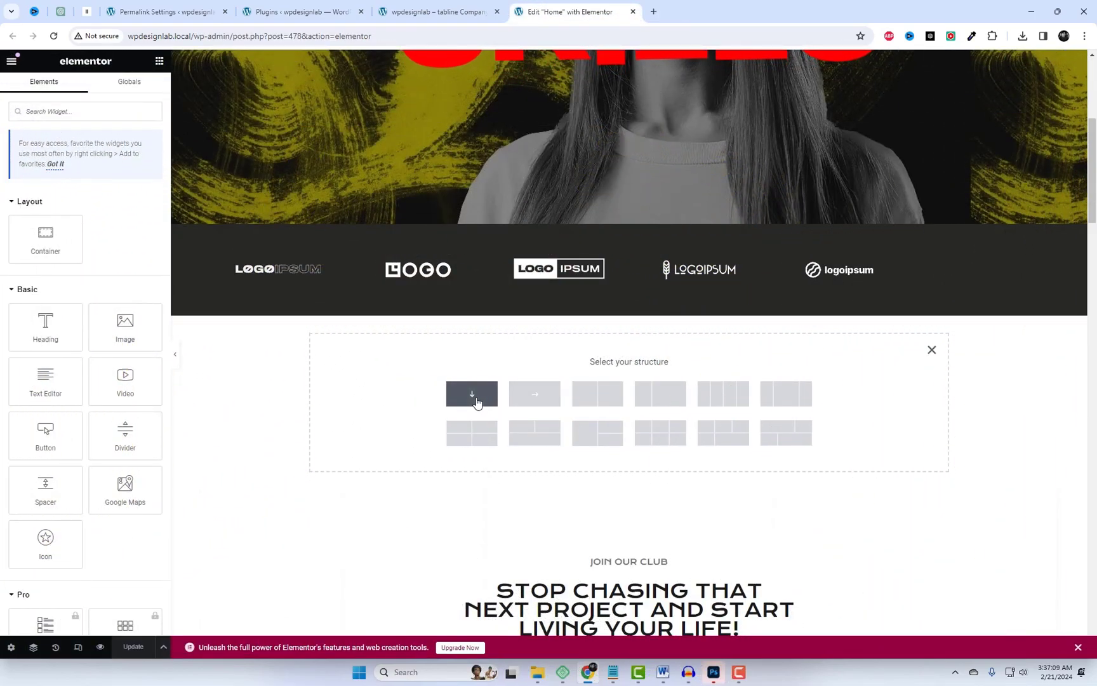
- Add a single-column container below the logo strip and set its content width to Full Width
left_click(475, 399)
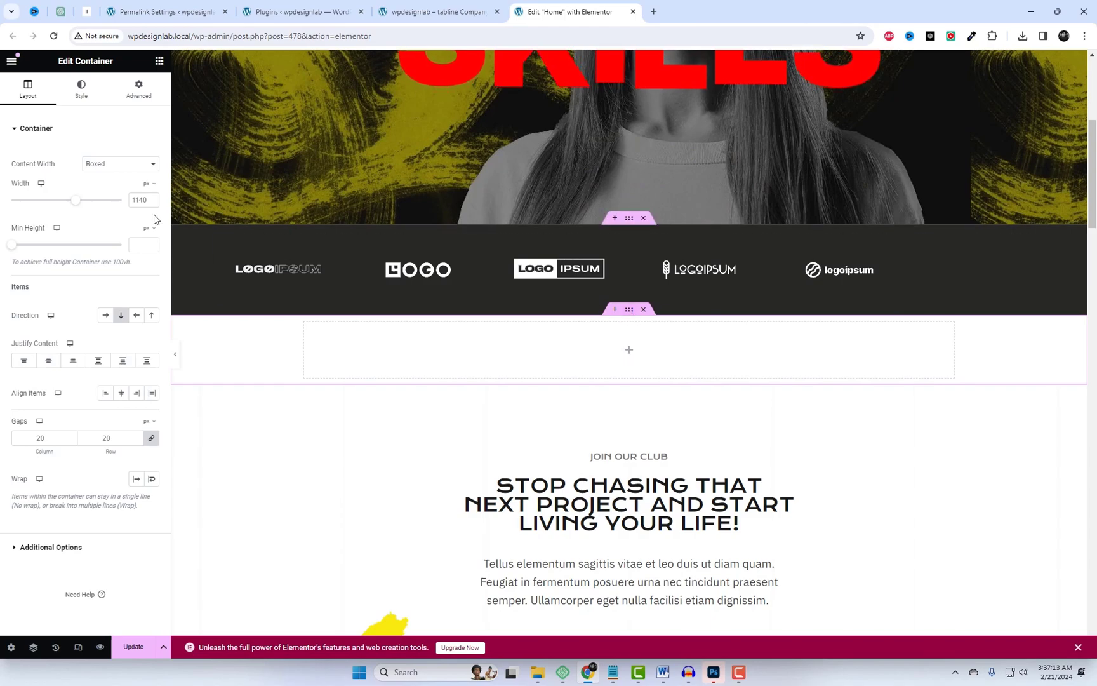
left_click(134, 167)
left_click(111, 184)
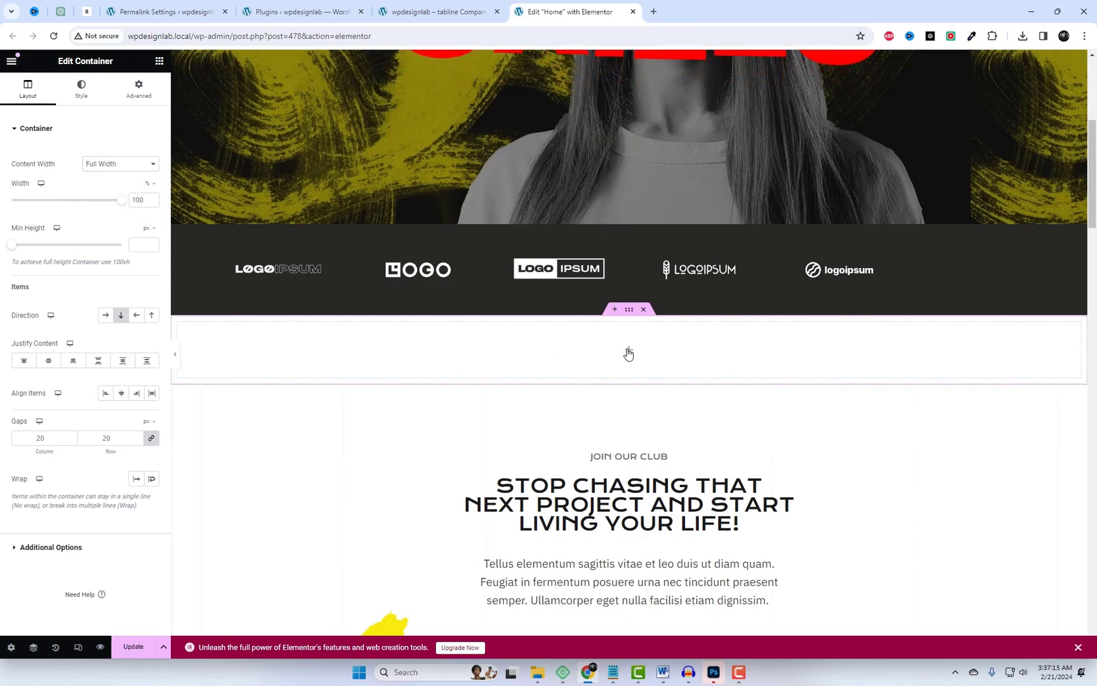
- Add a Shortcode widget to the new container containing [floating_logo text="FLOATING" font_size="15vw" color="#ff0000"]
left_click(629, 350)
type("shor")
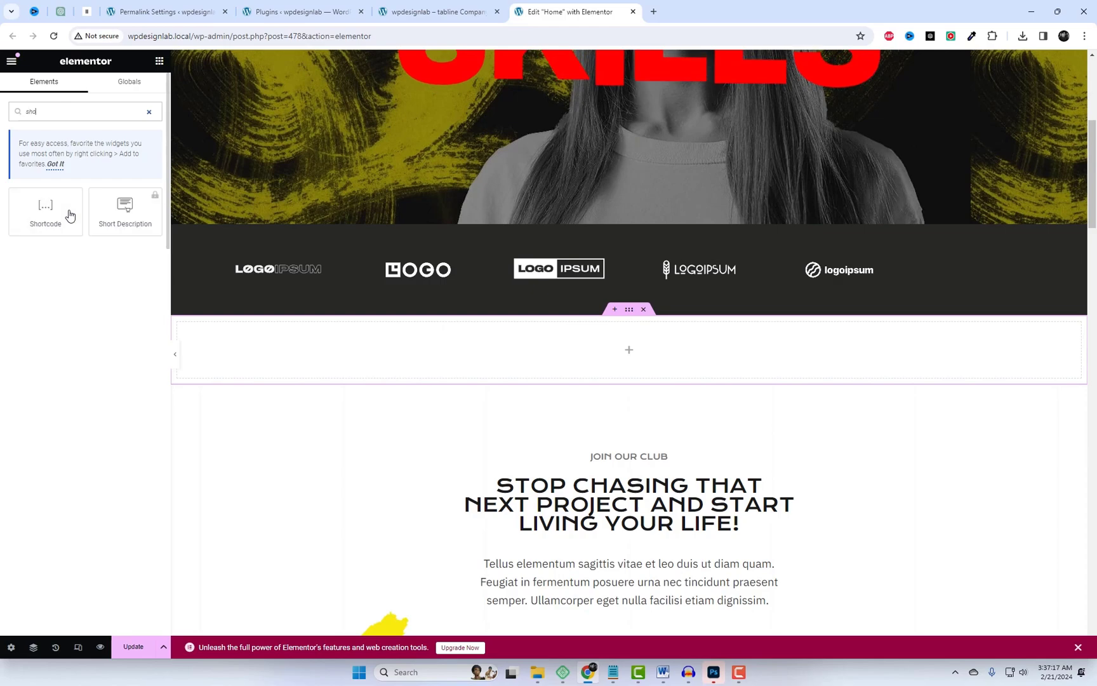
left_click_drag(46, 215, 586, 365)
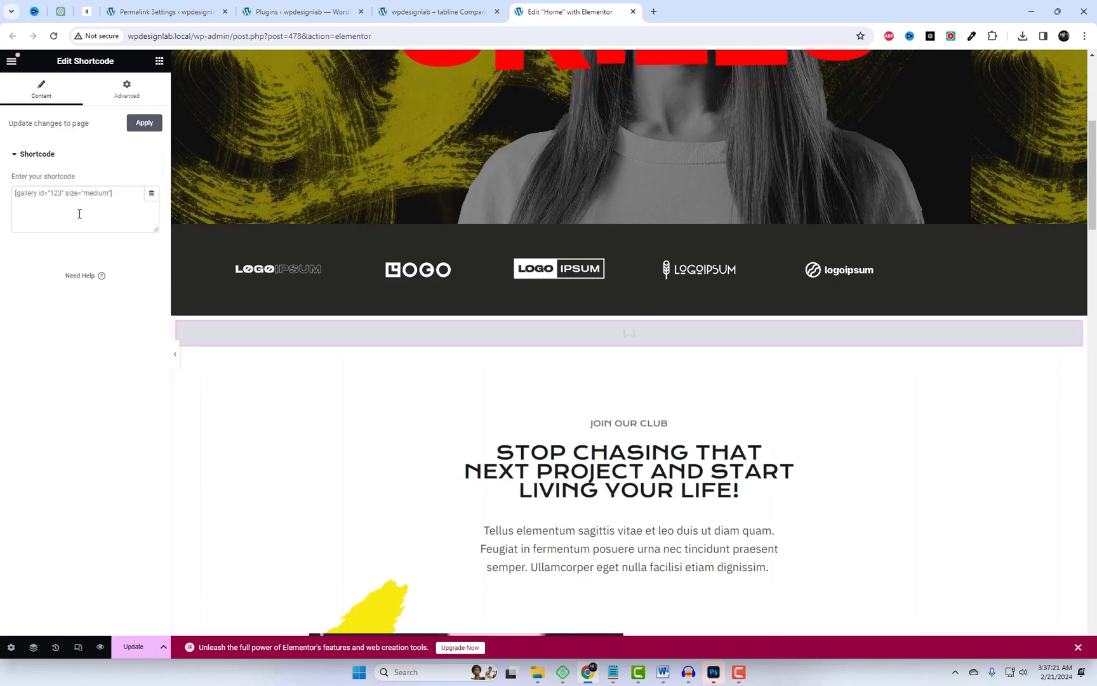
left_click(80, 213)
type("[floating_logo text=\"FLOATING\" font_size=\"15vw\" color=\"#ff0000\"]")
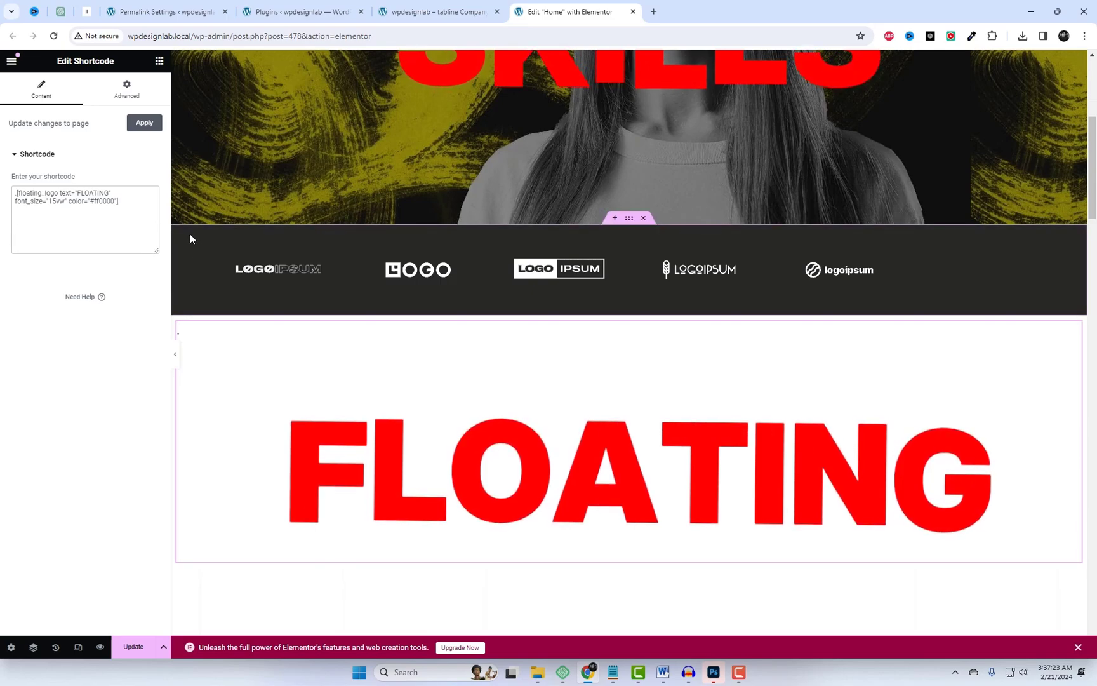
- Widen the editing panel and change the new shortcode's color to #000 and its text to CHASING
left_click_drag(172, 339, 328, 340)
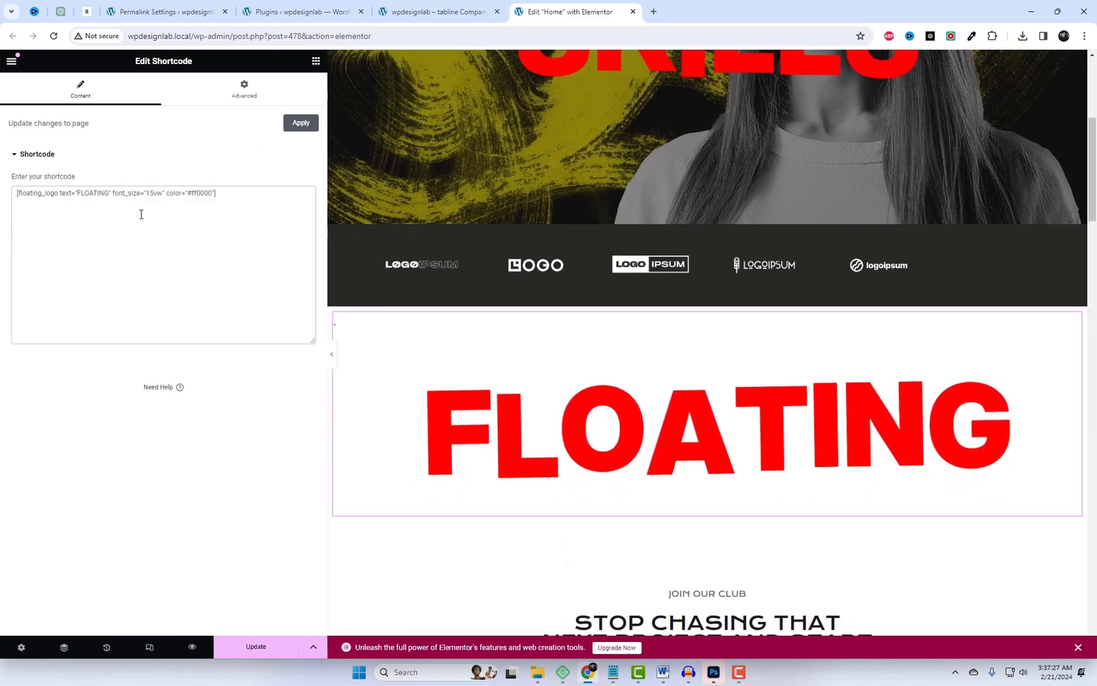
type("00")
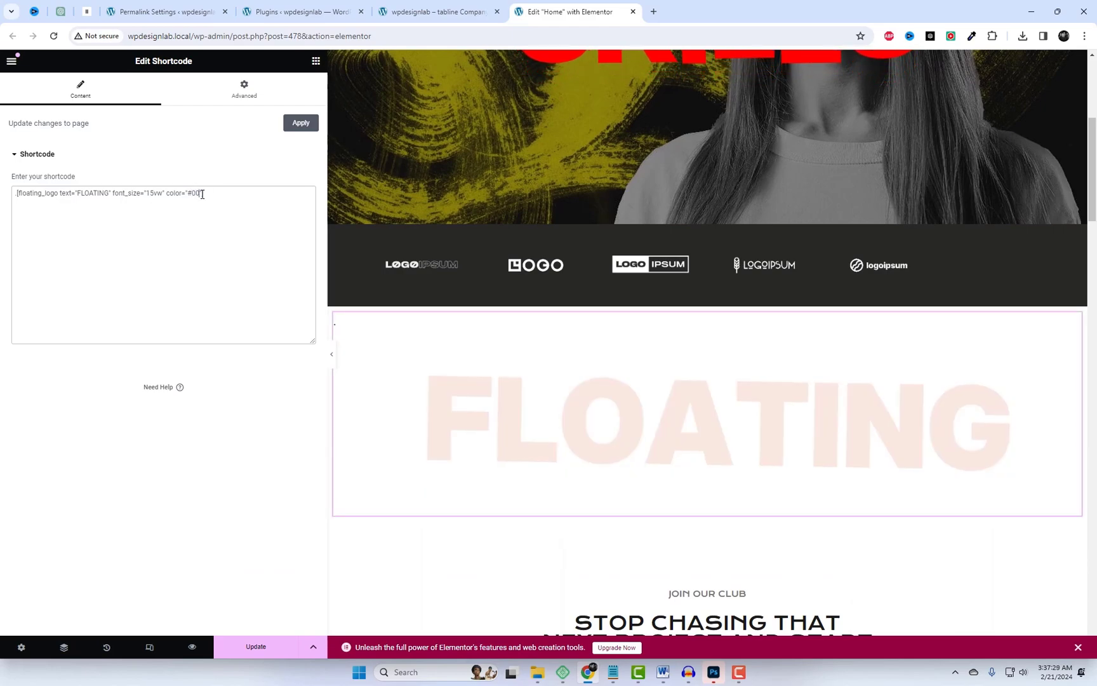
type("0")
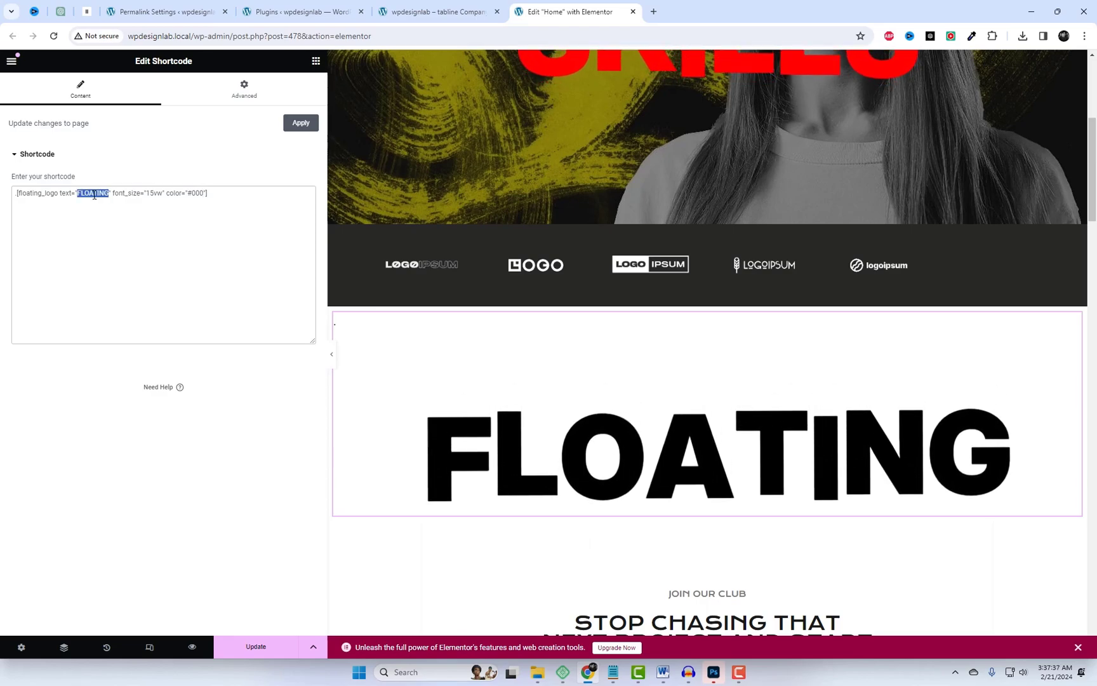
type("S")
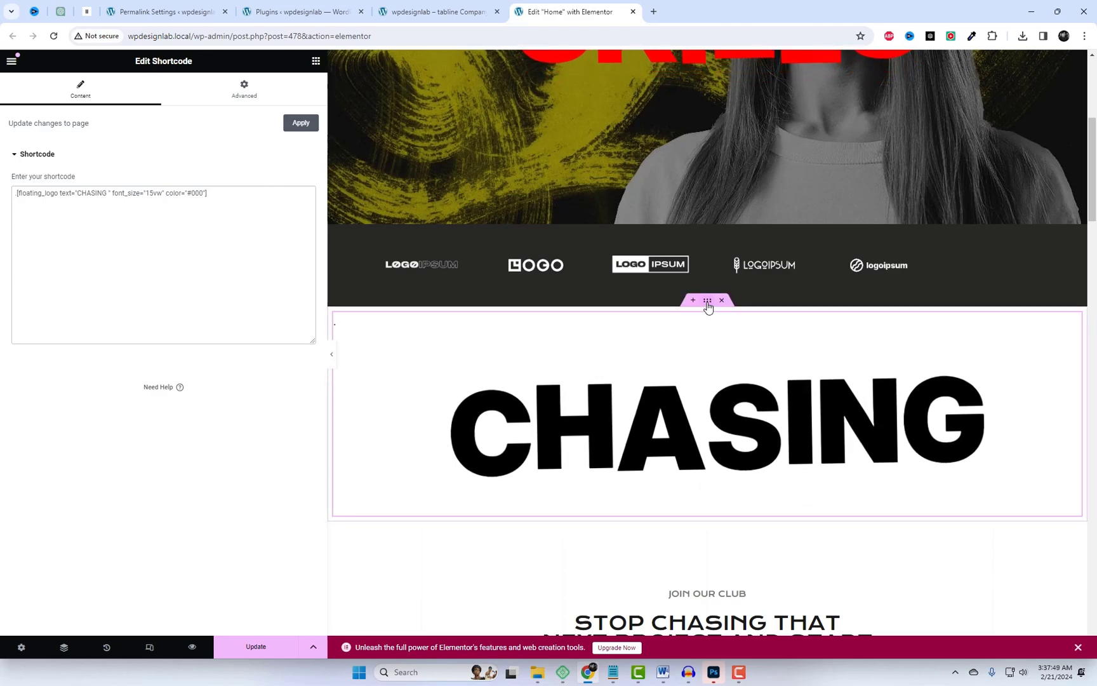
- Give the CHASING container a classic background using image-footer.jpg from the media library
left_click(708, 305)
left_click(169, 102)
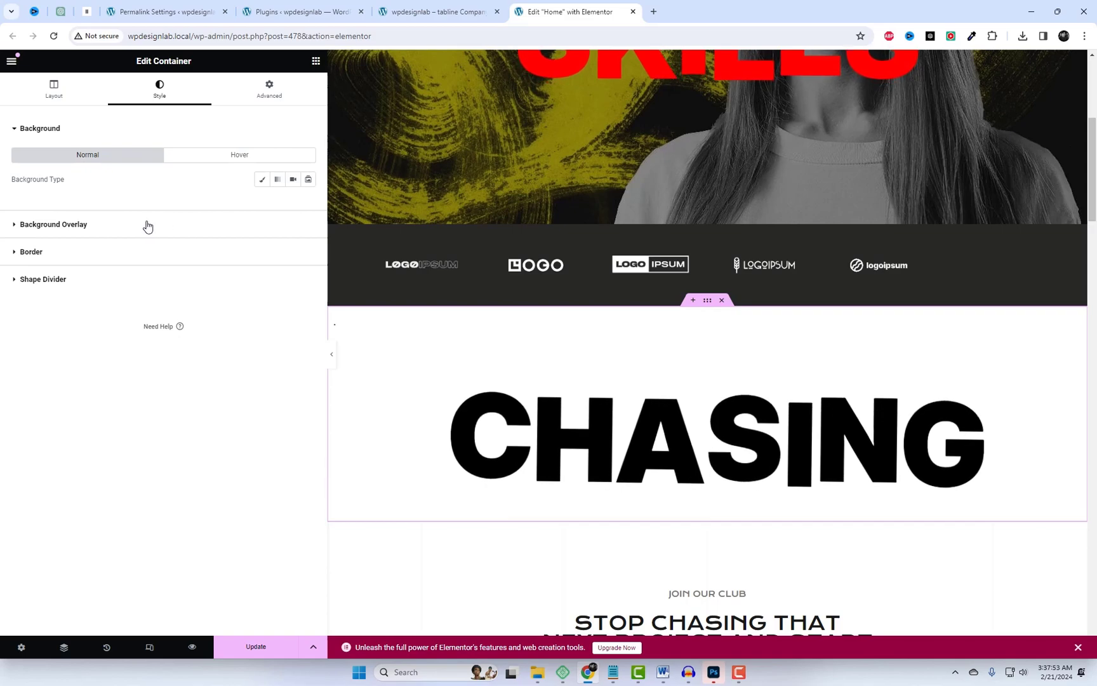
left_click(261, 180)
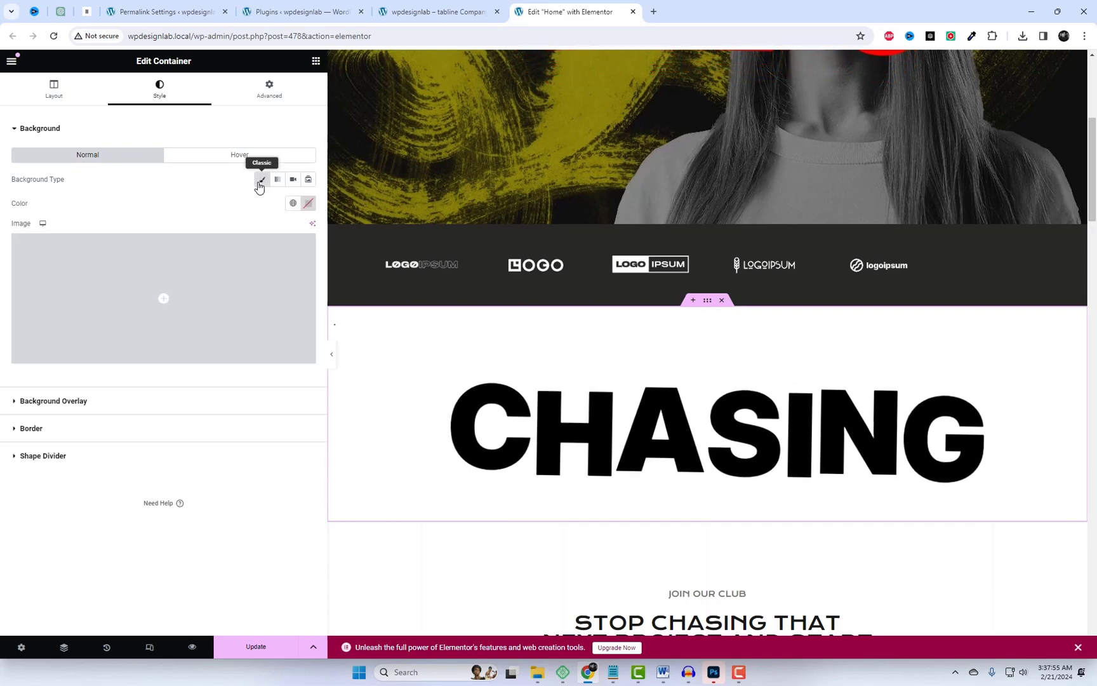
left_click(216, 283)
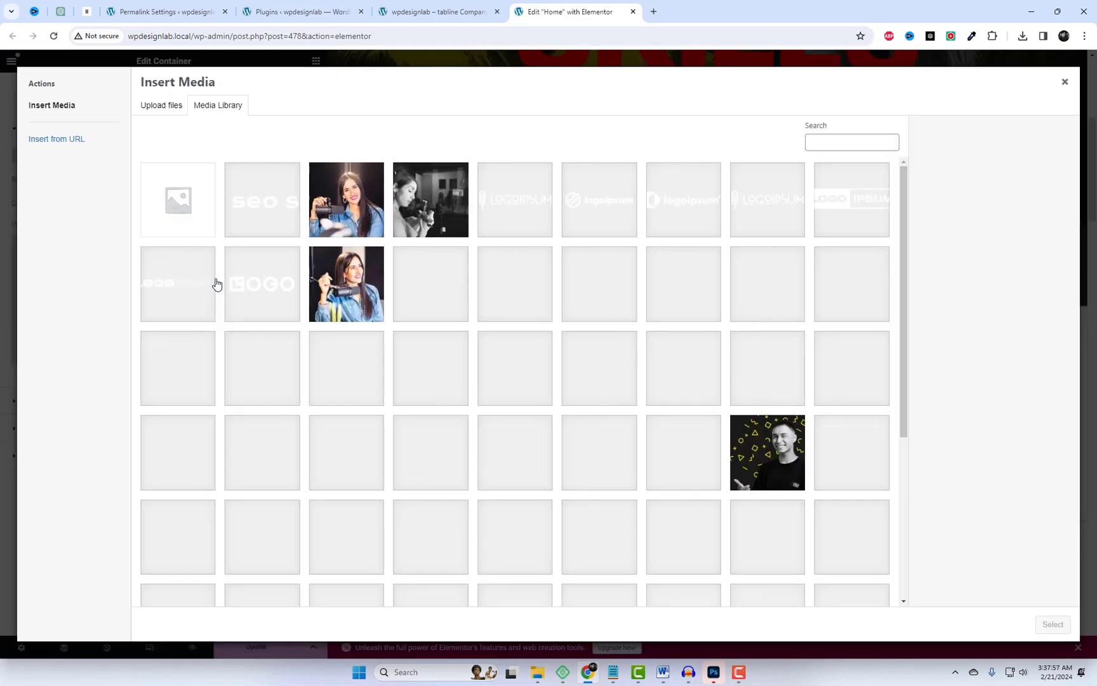
scroll(334, 324, "down", 2)
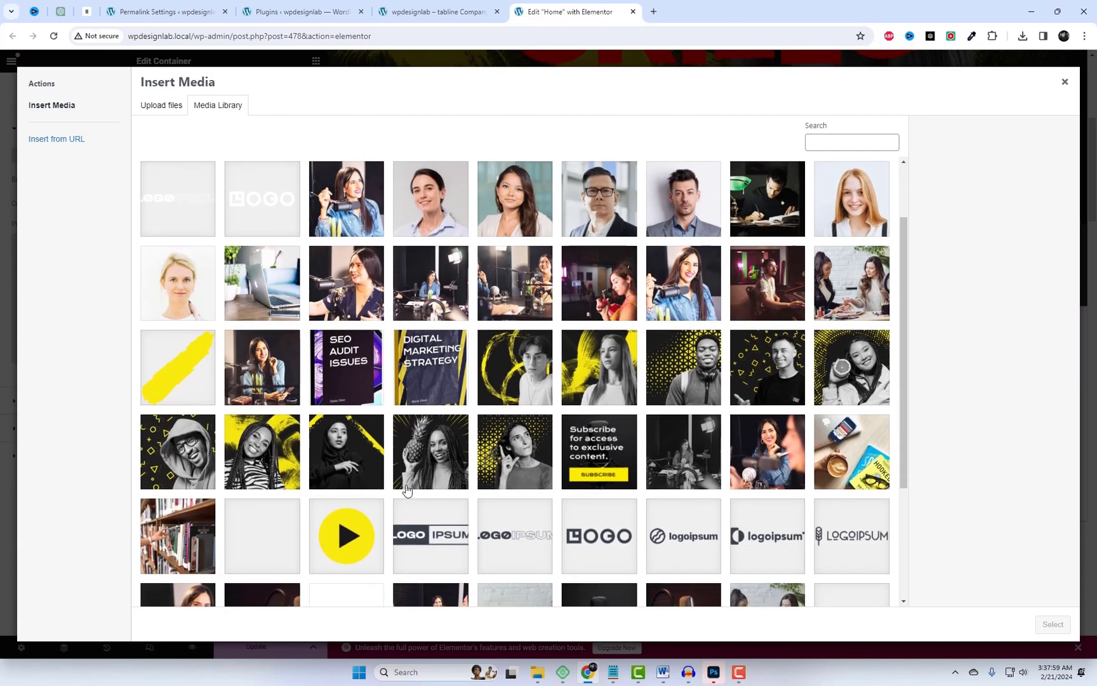
scroll(404, 491, "up", 1)
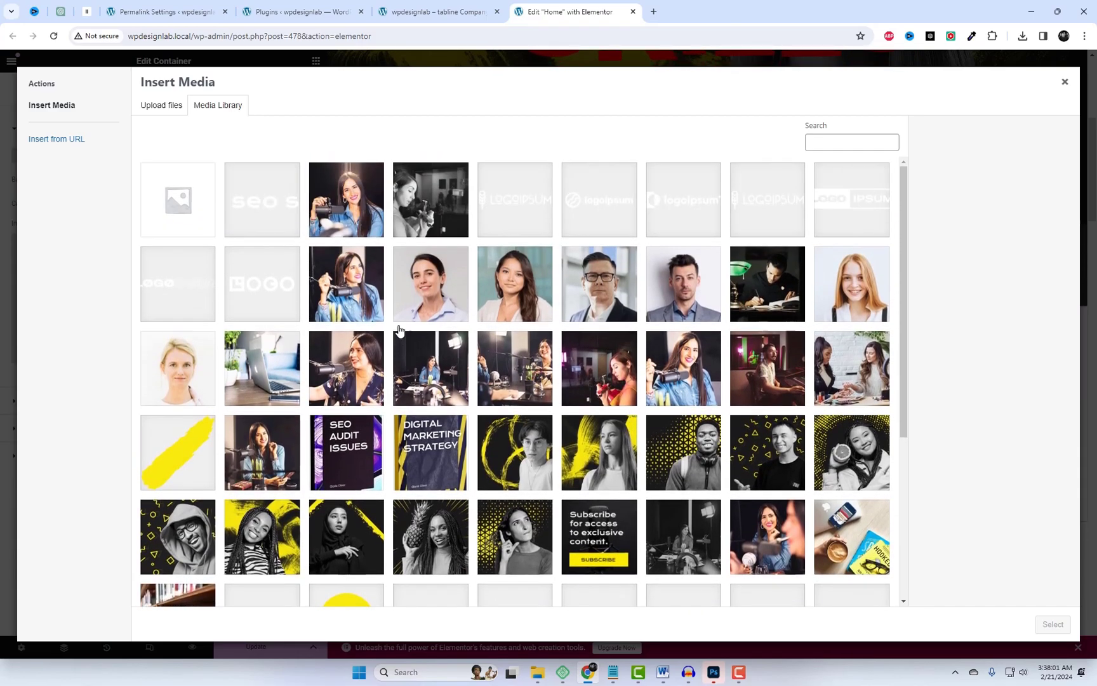
left_click(396, 217)
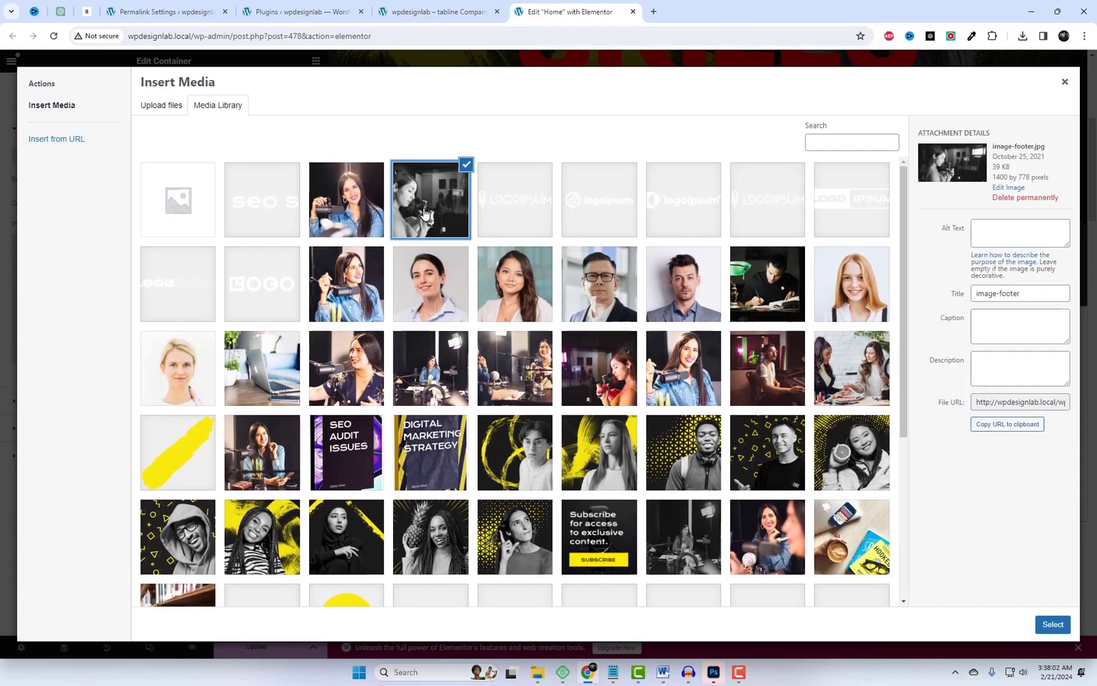
left_click(1067, 628)
- Set the container's background image to Fixed attachment, No-repeat and Cover display size
mouse_move(288, 338)
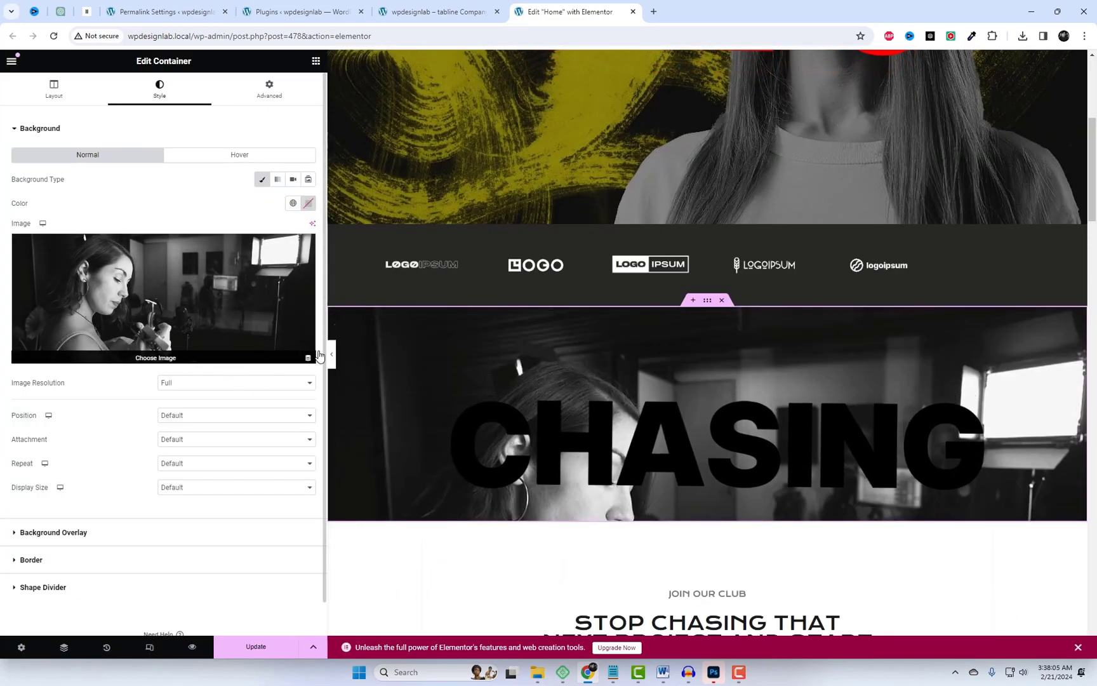
left_click(216, 439)
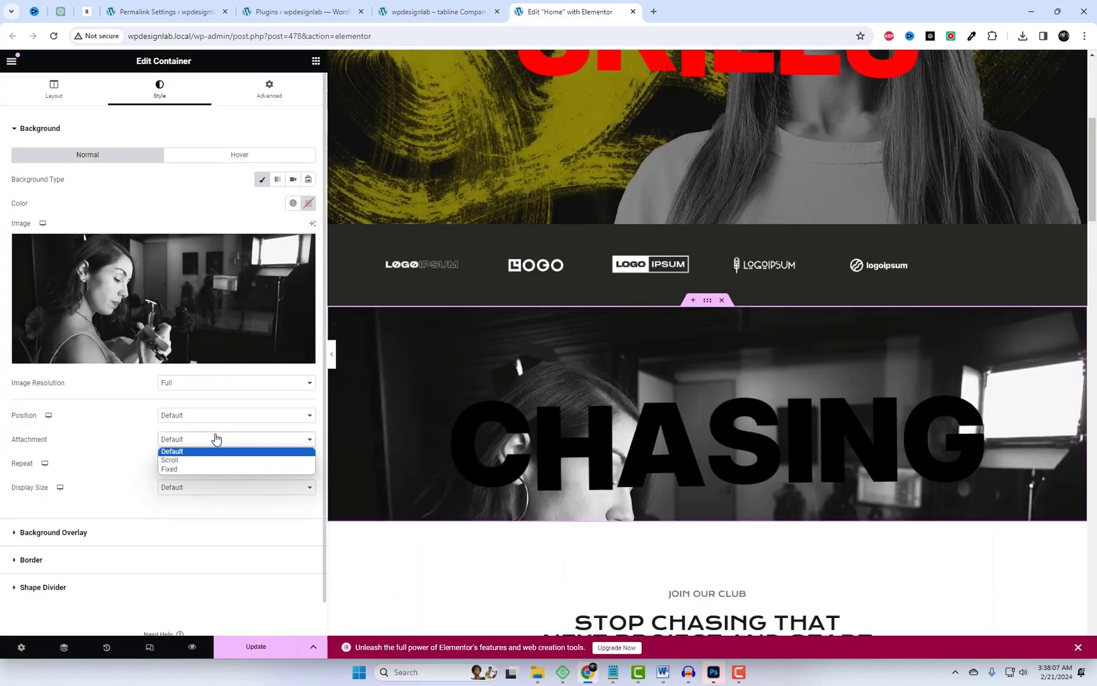
left_click(194, 469)
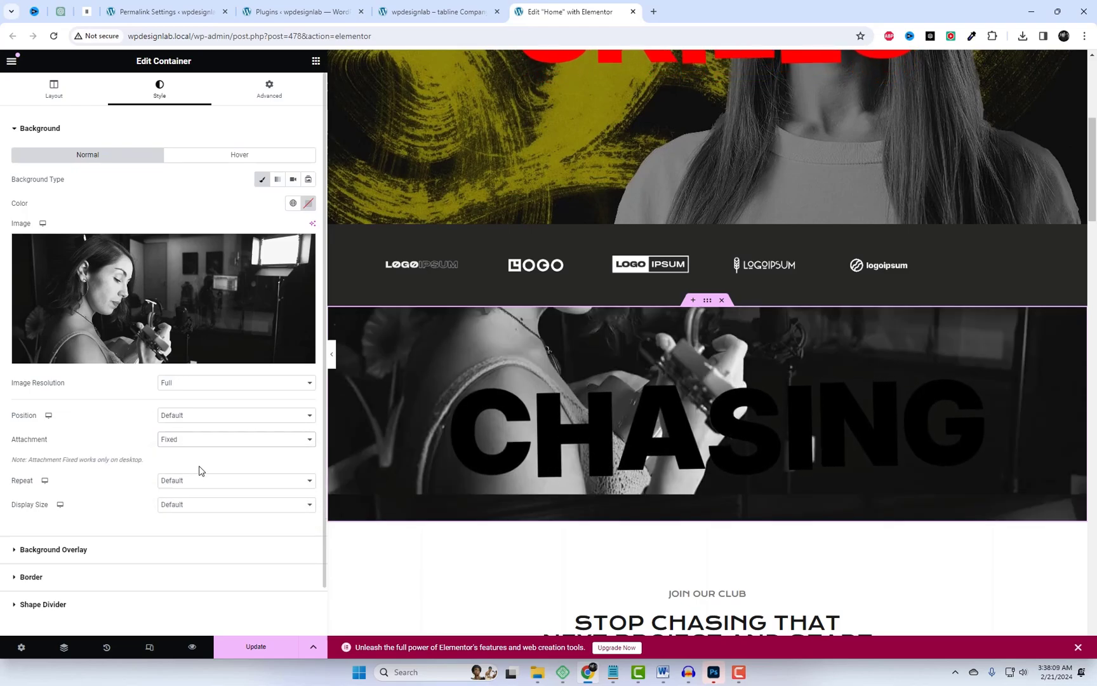
left_click(194, 486)
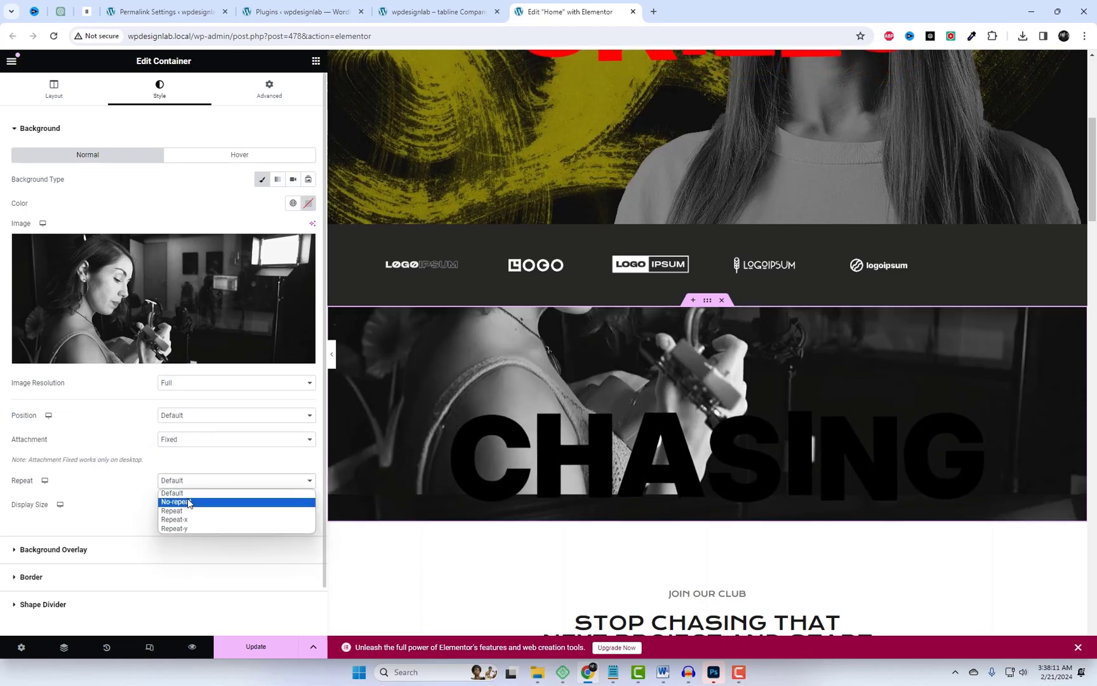
left_click(191, 502)
left_click(209, 506)
left_click(205, 535)
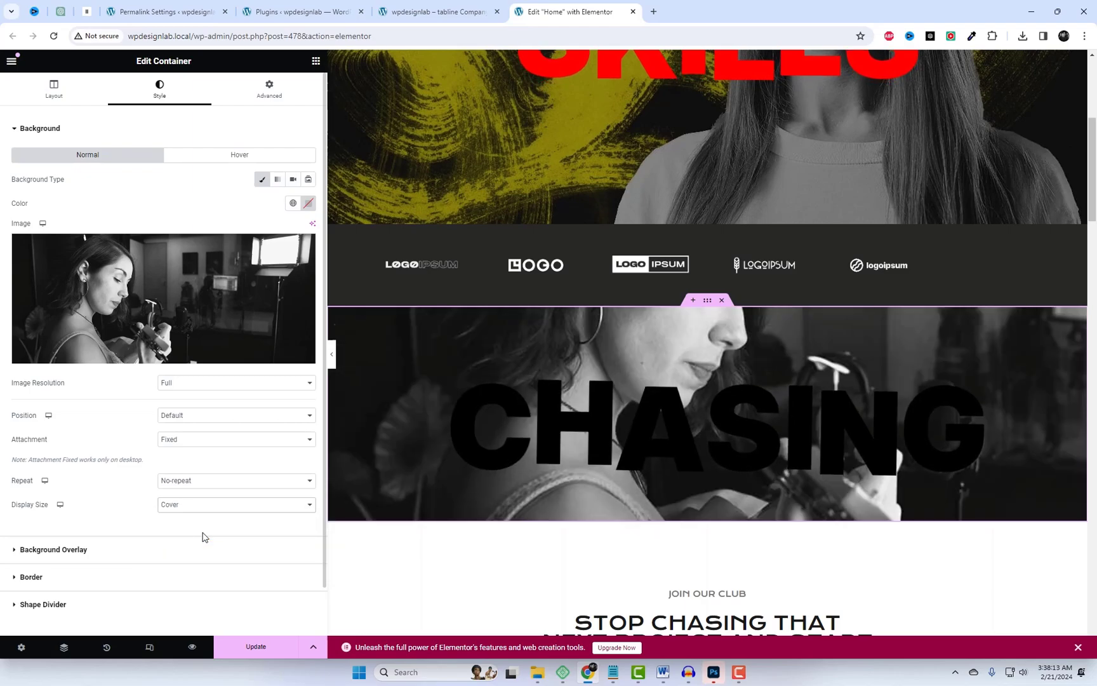
- Give the CHASING container a classic background overlay with the color #FFFFFF00
scroll(205, 367, "down", 1)
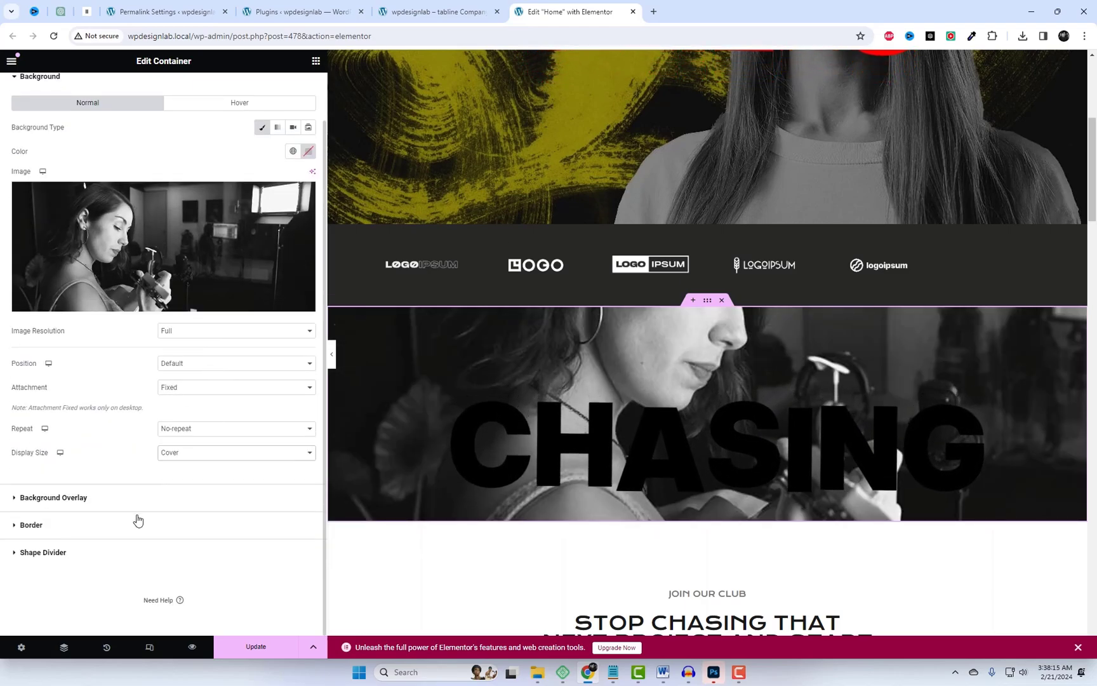
left_click(53, 497)
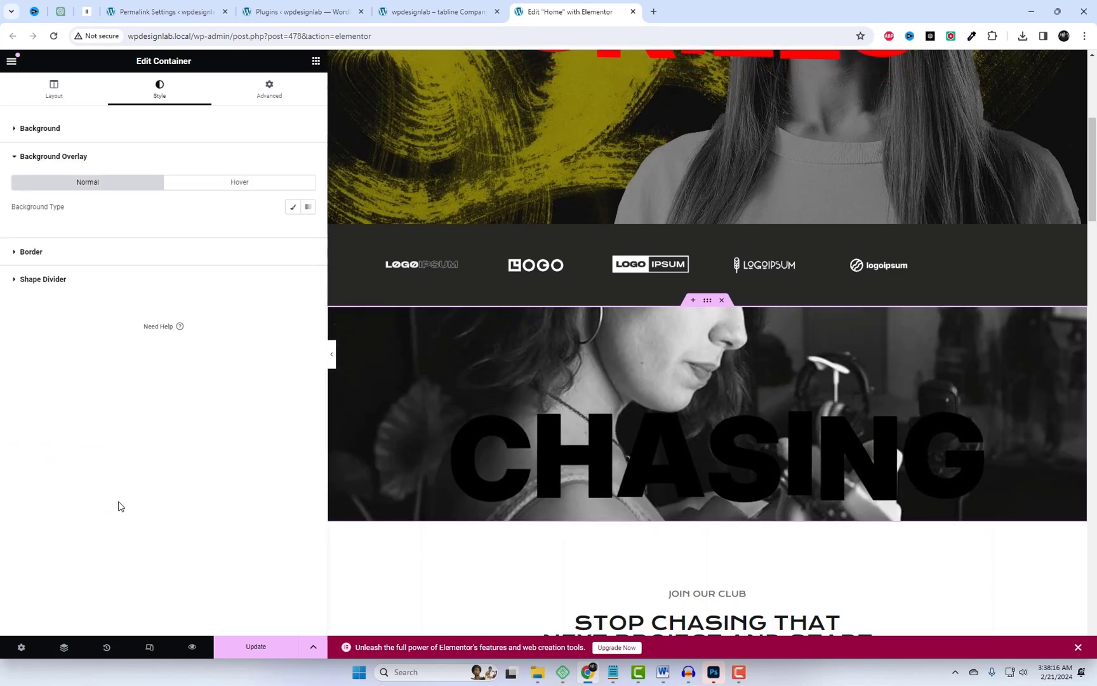
left_click(292, 207)
left_click(311, 234)
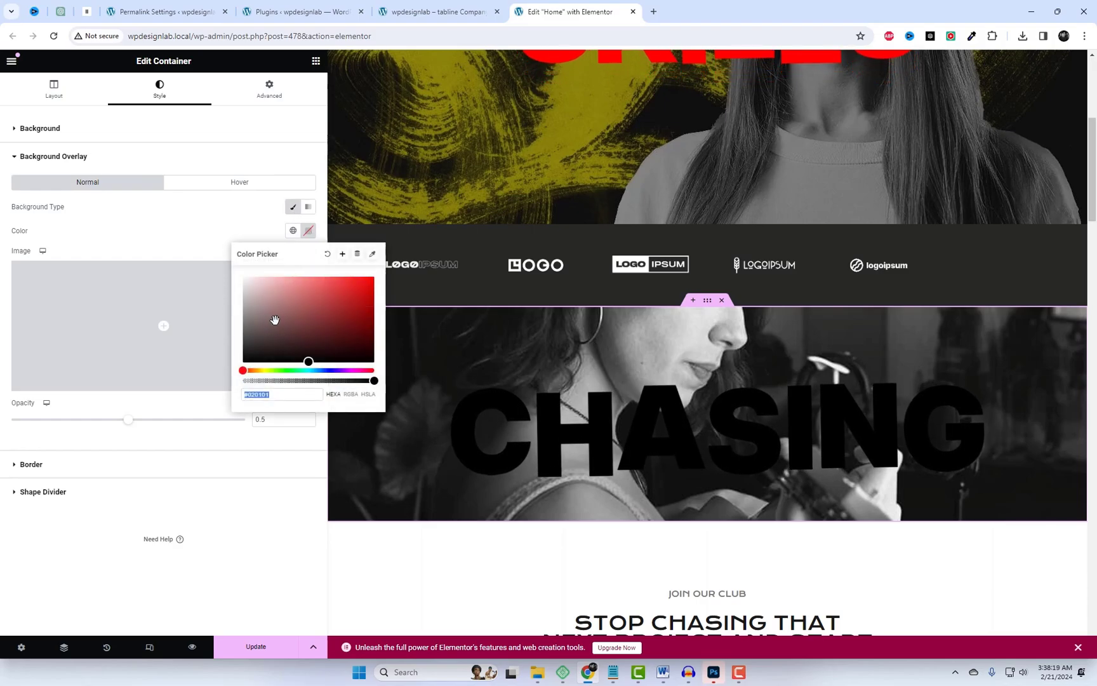
left_click_drag(306, 360, 239, 275)
mouse_move(367, 384)
left_mouse_down()
mouse_move(347, 381)
mouse_move(362, 381)
left_mouse_up()
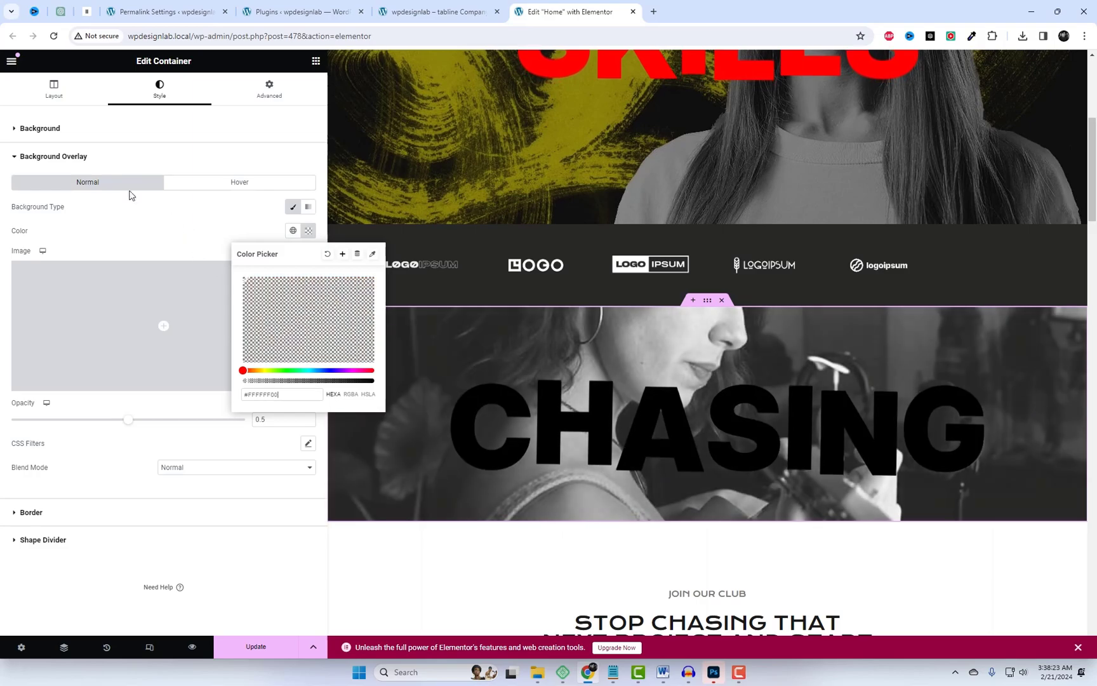
- Center the CHASING container's items and set its minimum height to 538 px
left_click(52, 90)
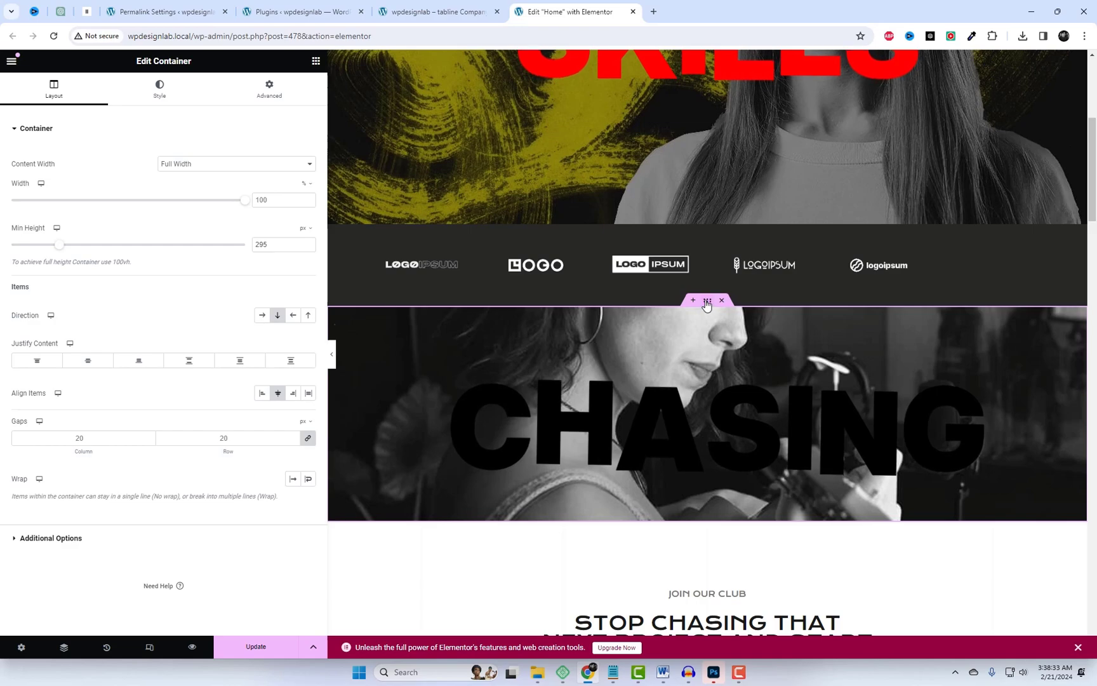
left_click_drag(64, 249, 99, 246)
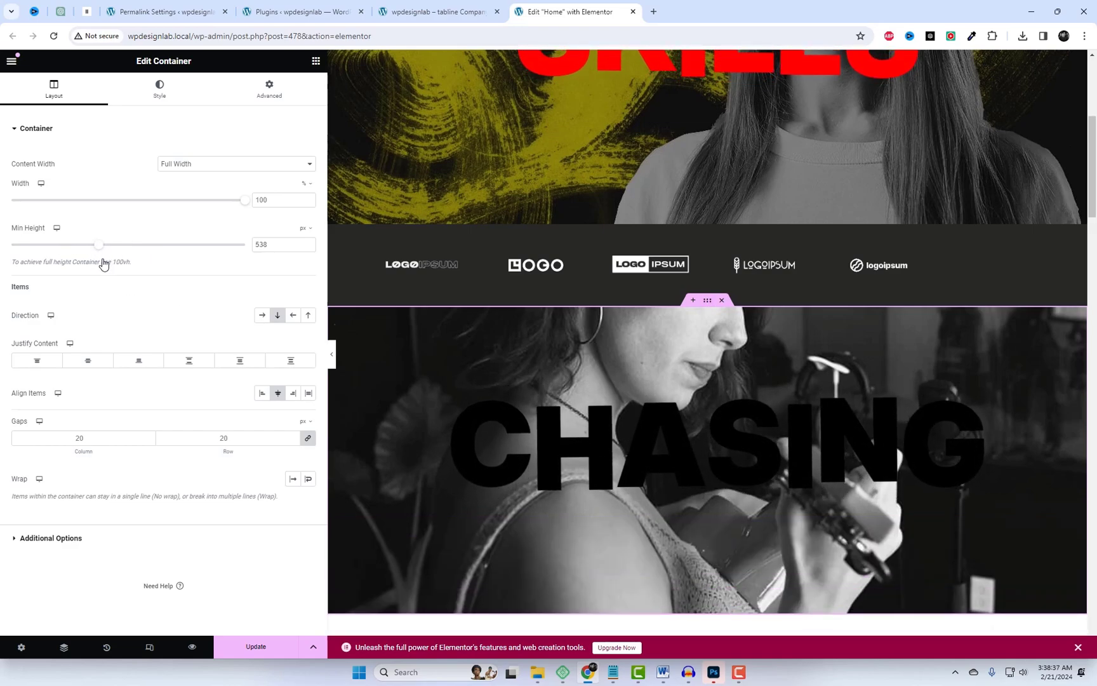
- Open the background overlay style settings of the CHASING container
left_click(150, 93)
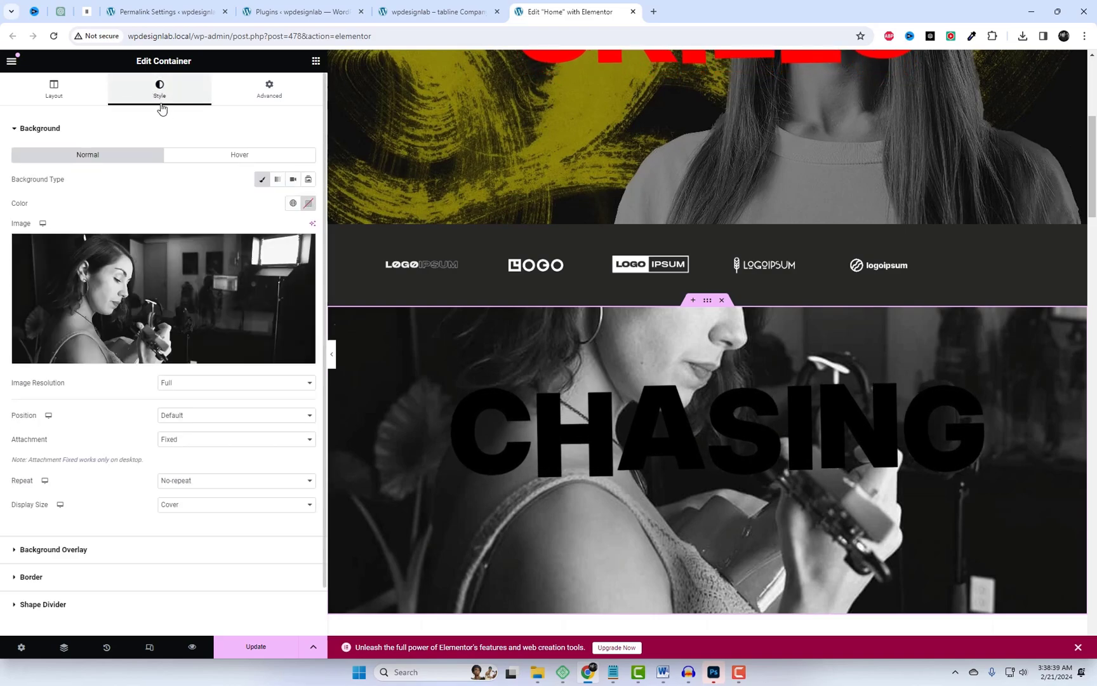
scroll(238, 505, "down", 1)
left_click(150, 506)
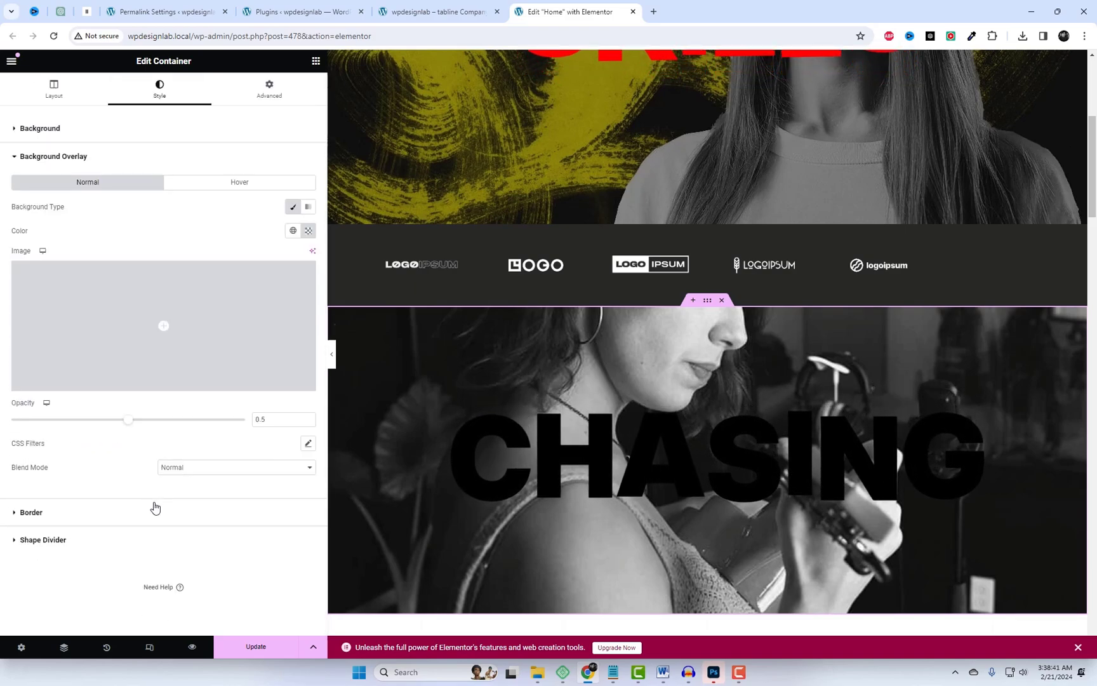
left_click(308, 231)
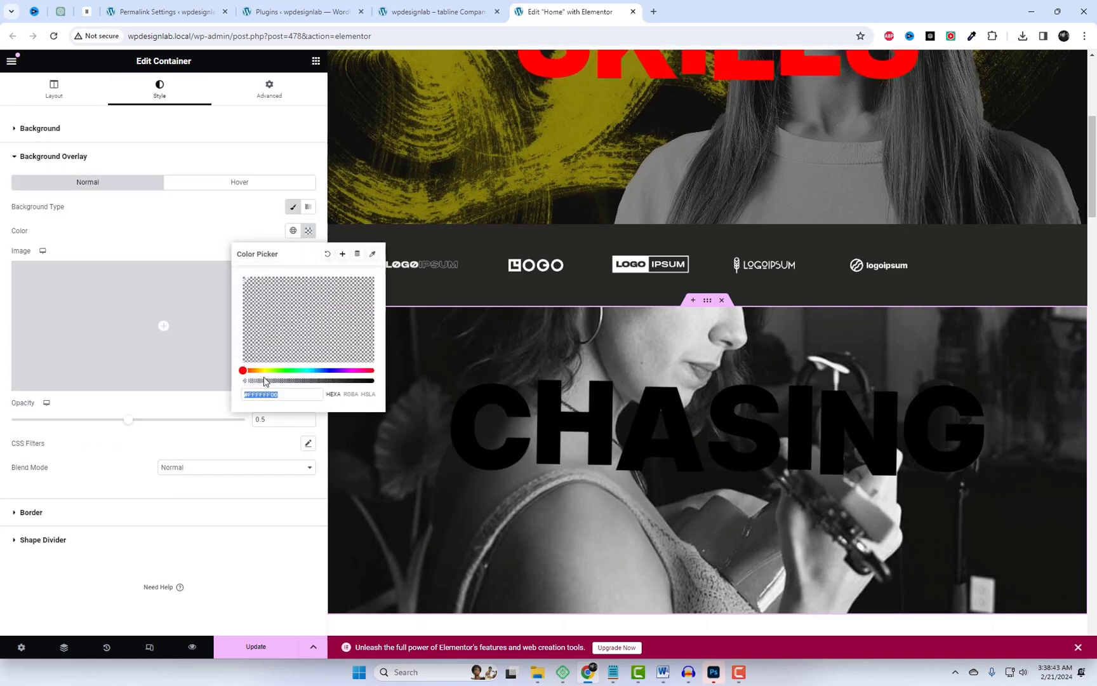
left_click_drag(263, 378, 374, 380)
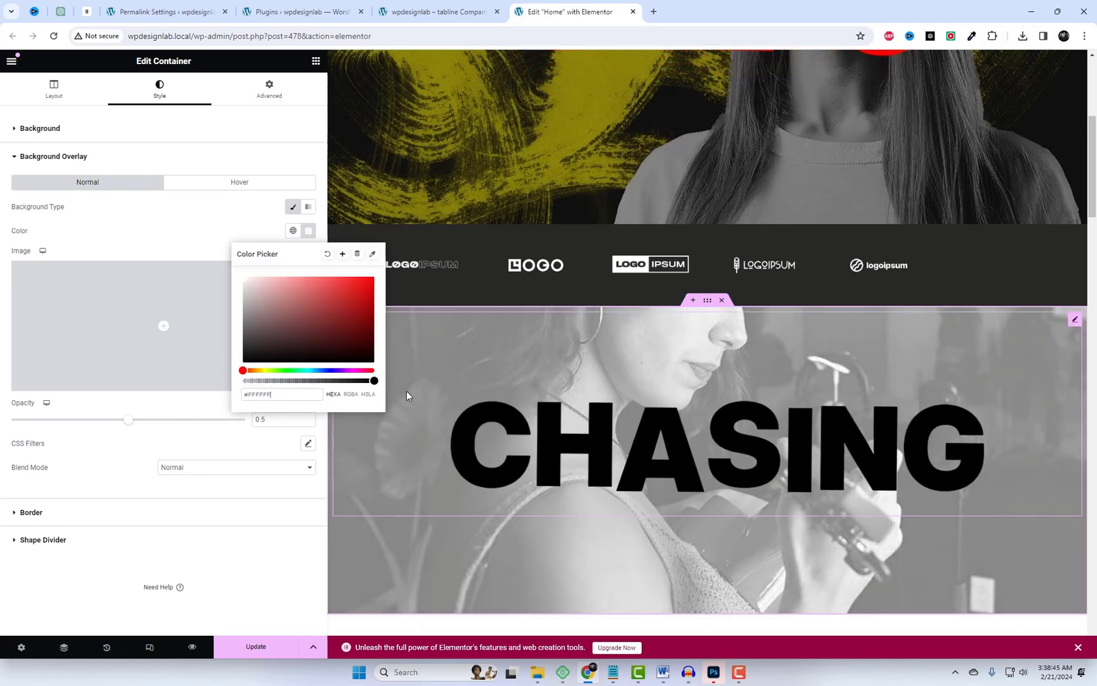
key("ctrl+z")
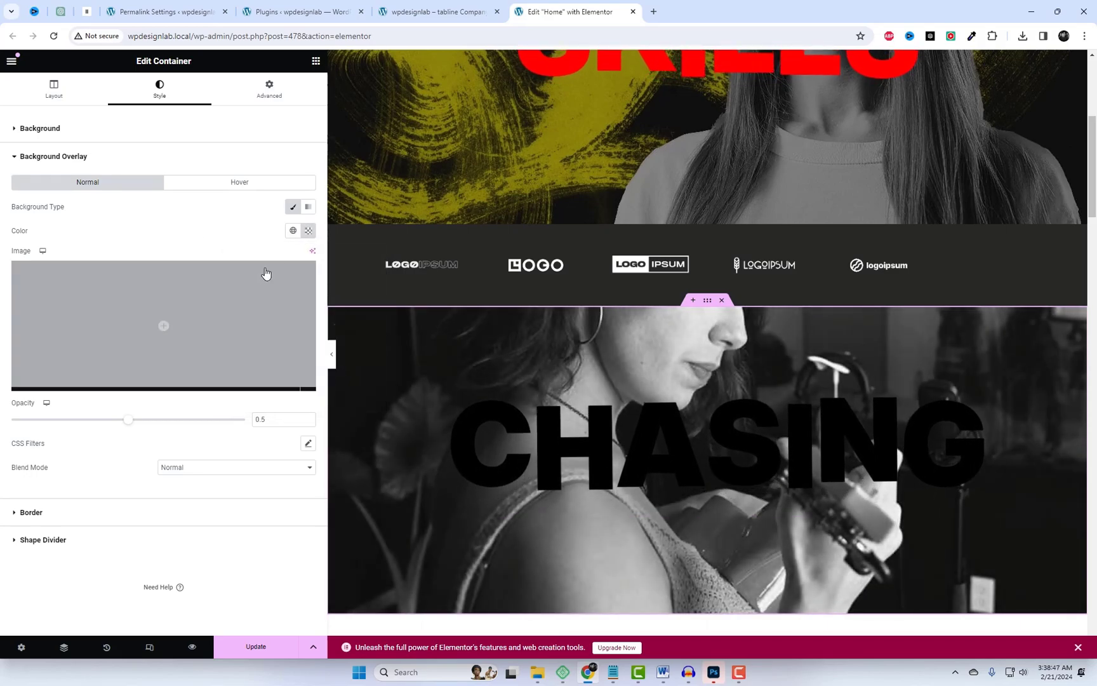
- Raise the CHASING container's background overlay color to full opacity, making it solid white #FFFFFF
left_click(307, 233)
left_click_drag(322, 380, 374, 380)
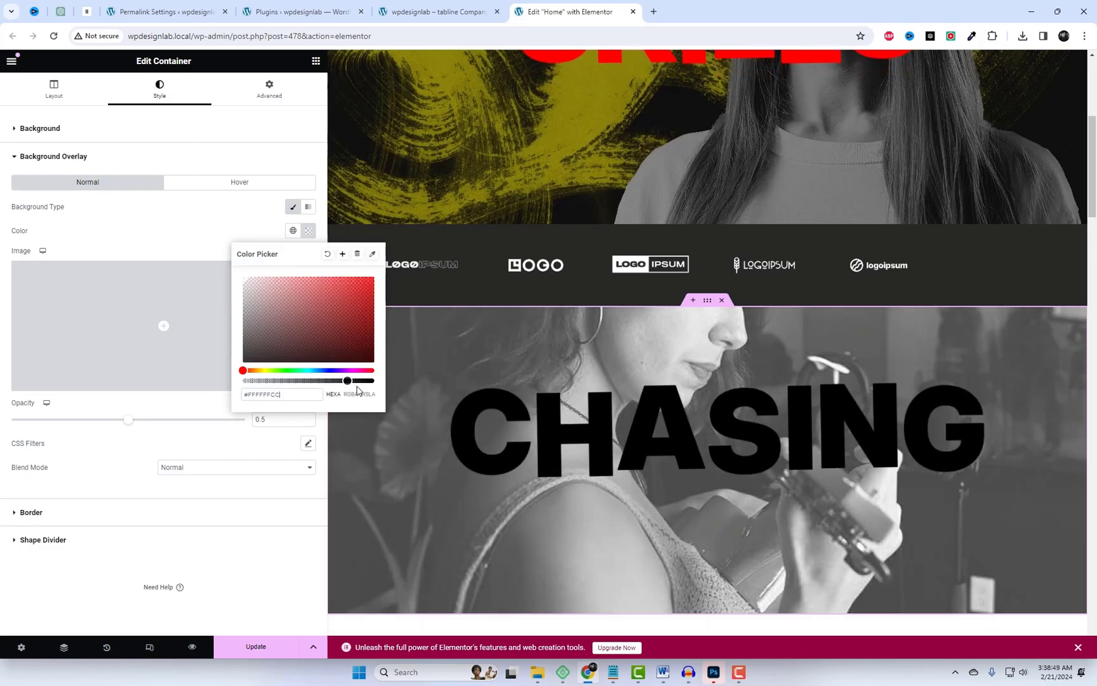
left_click(285, 454)
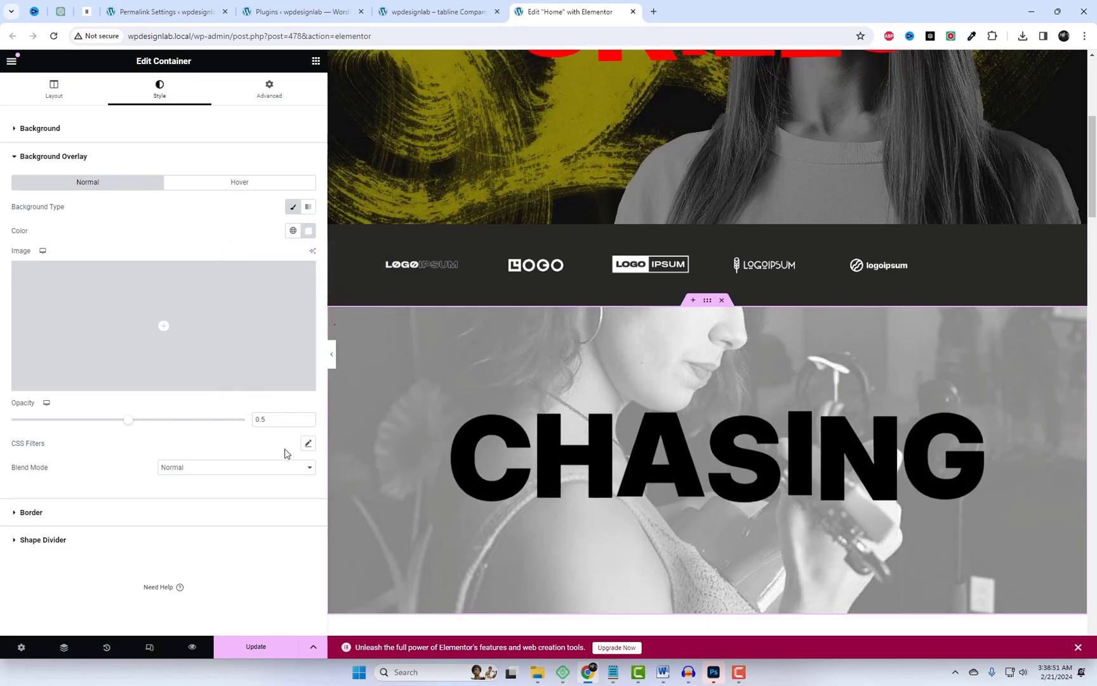
- Update the Home page and preview its changes from the SEO SKILLS hero down to the sections below
left_click(265, 654)
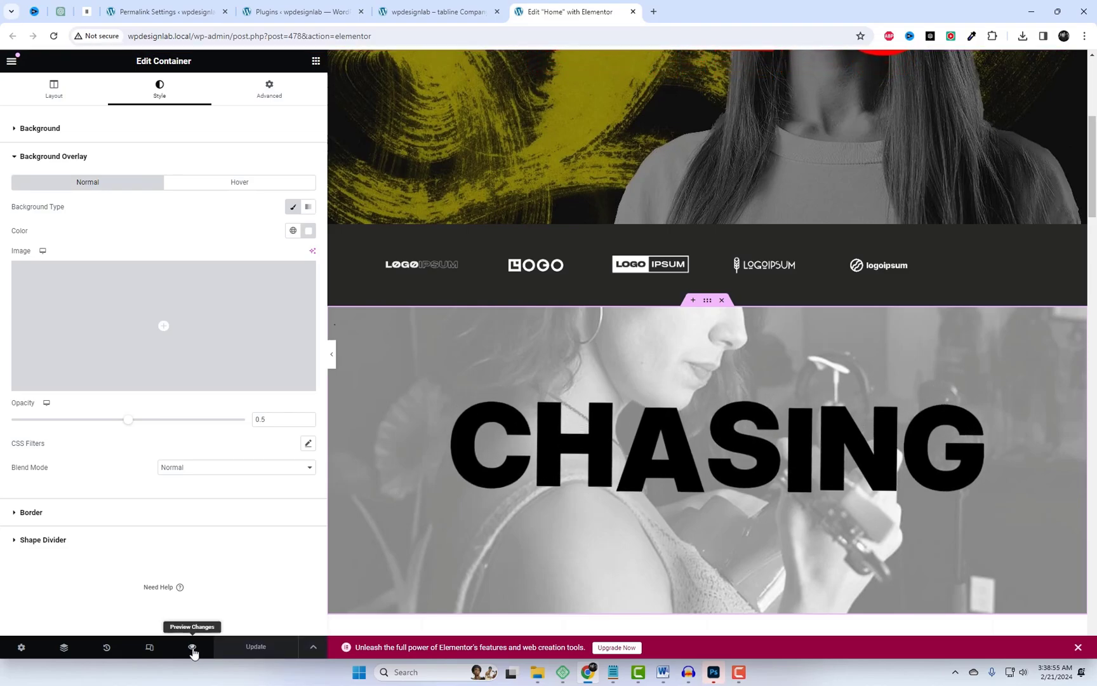
left_click(192, 648)
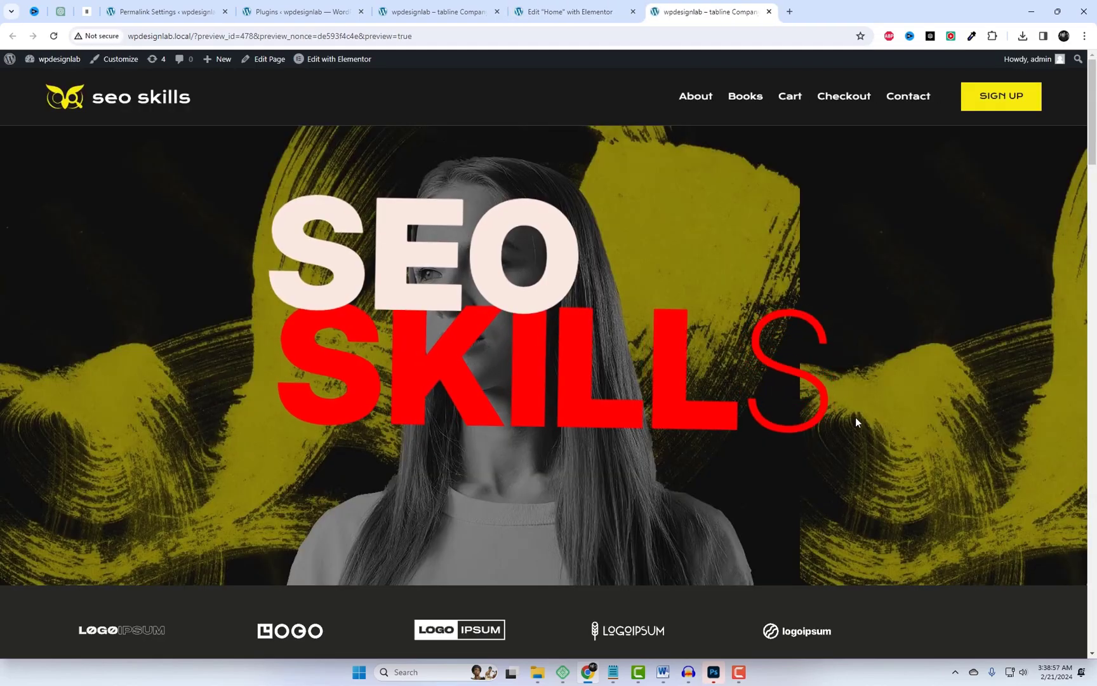
scroll(769, 447, "down", 5)
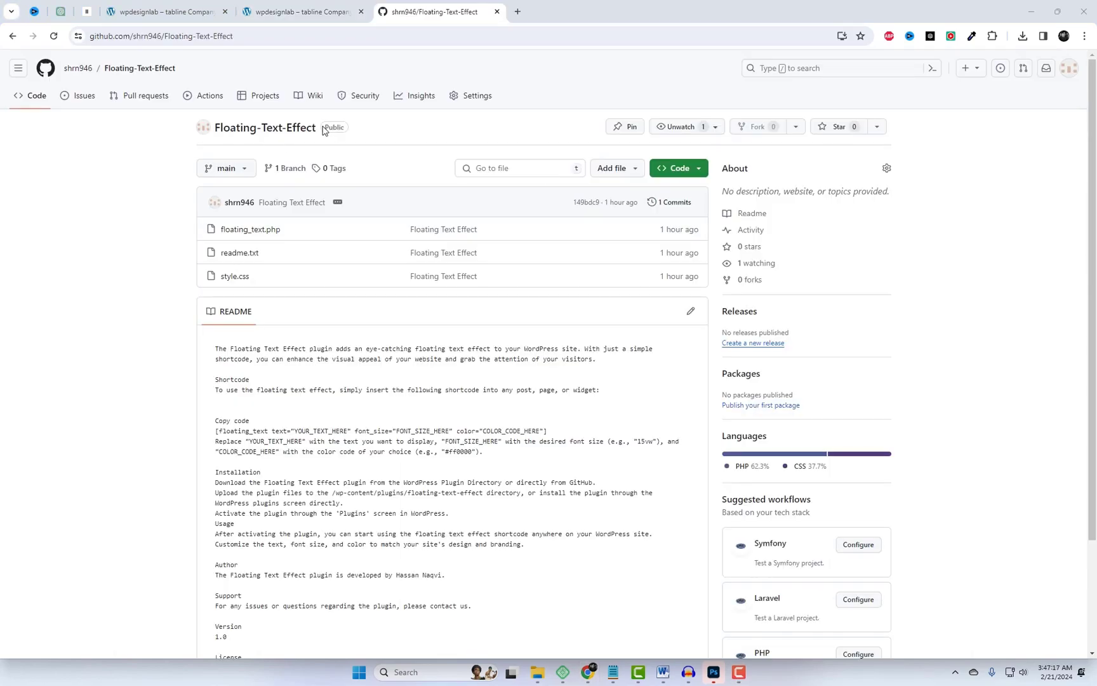
- Review the Floating-Text-Effect README on GitHub, then copy the repository owner's profile address and open it in a new browser tab
scroll(264, 284, "down", 2)
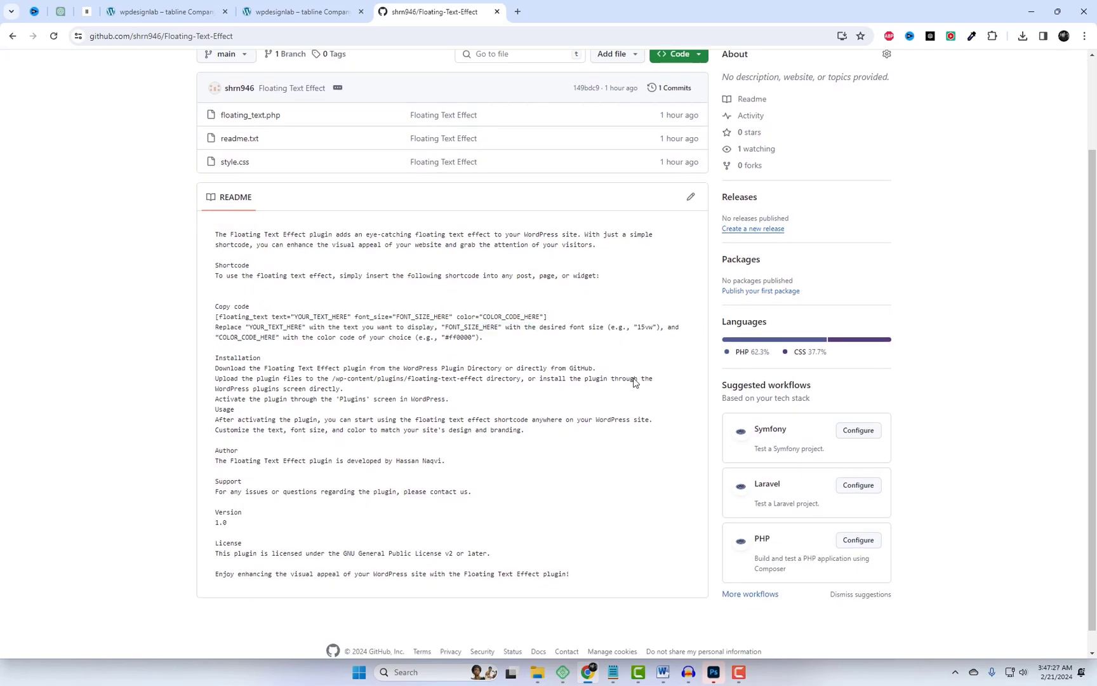
scroll(640, 374, "up", 2)
right_click(110, 41)
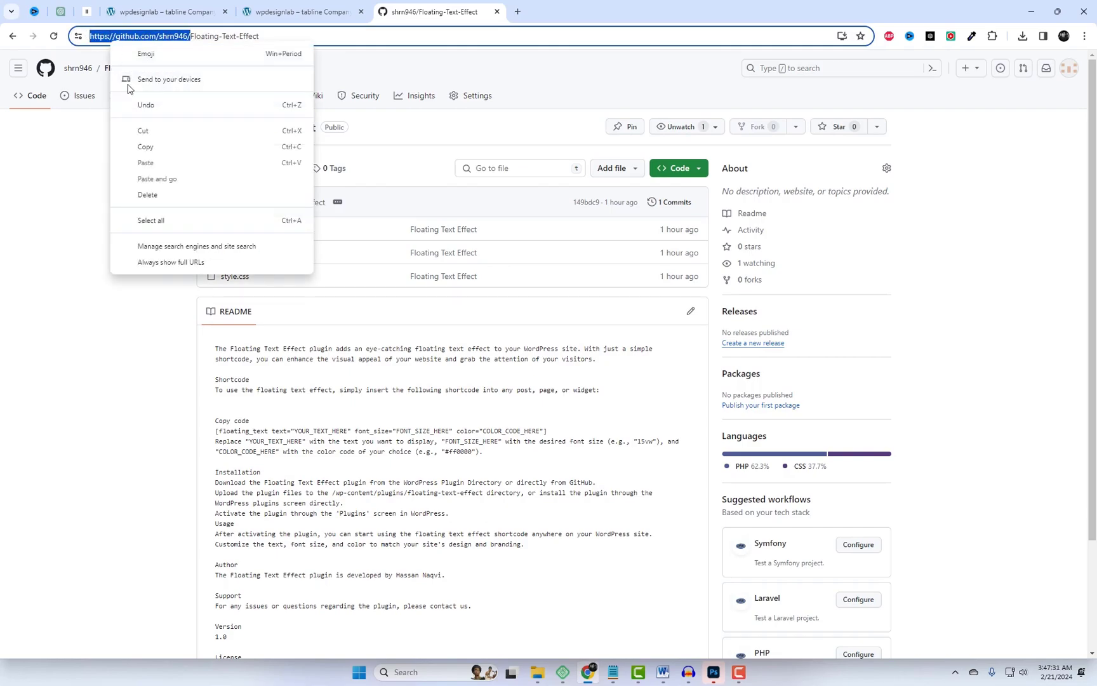
left_click(157, 149)
left_click(517, 12)
right_click(512, 41)
left_click(570, 147)
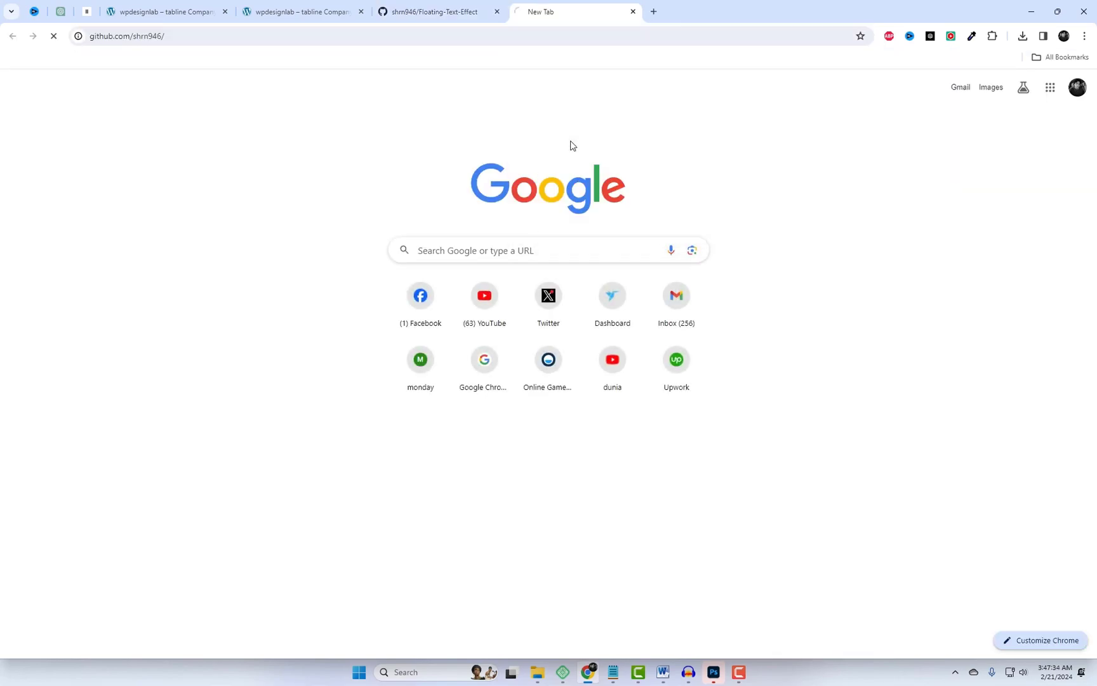